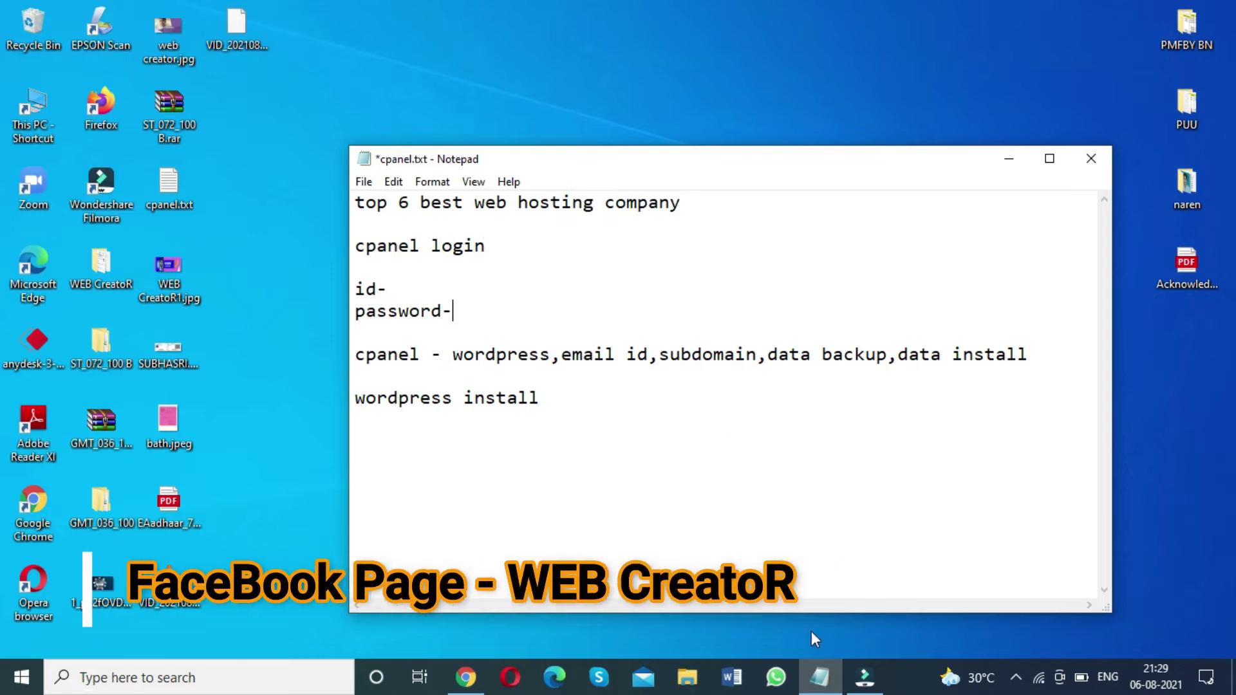
Switch from the cpanel.txt notes in Notepad to a blank new tab in Chrome.
{"action": "left_click", "coordinate": [466, 678]}
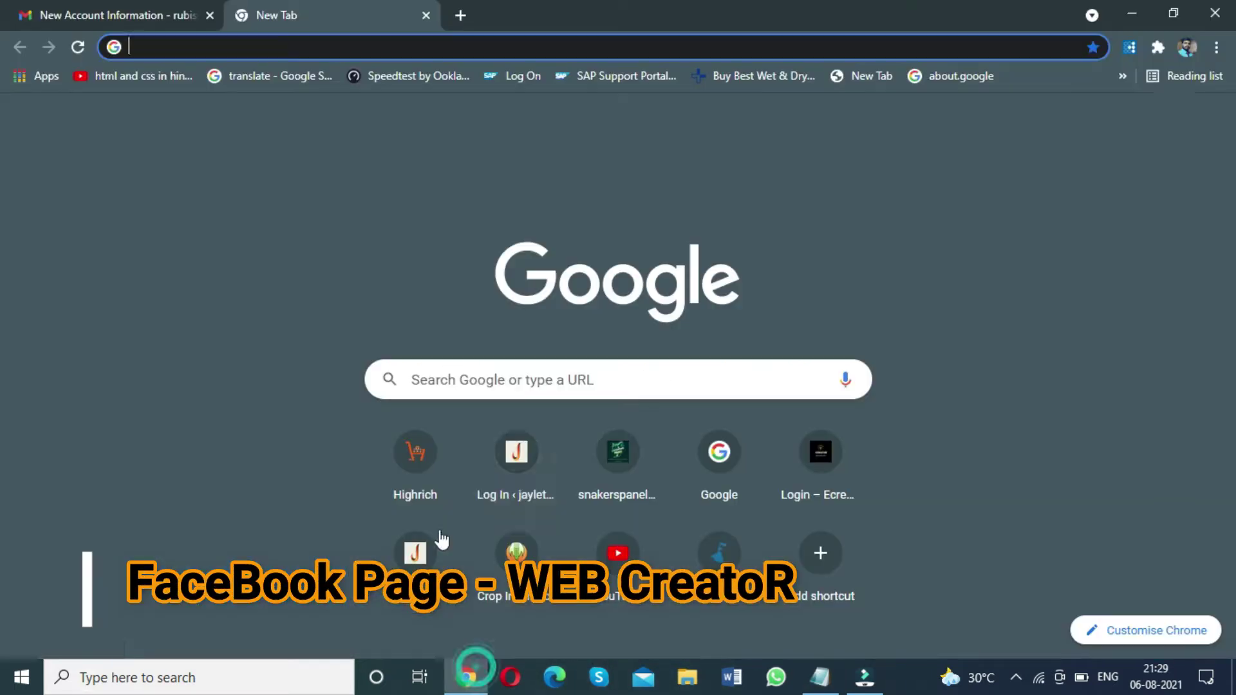
Load jayletsgrow.co.in, which shows an Index of / listing with cgi-bin, web and error_log.
{"action": "left_click", "coordinate": [233, 47]}
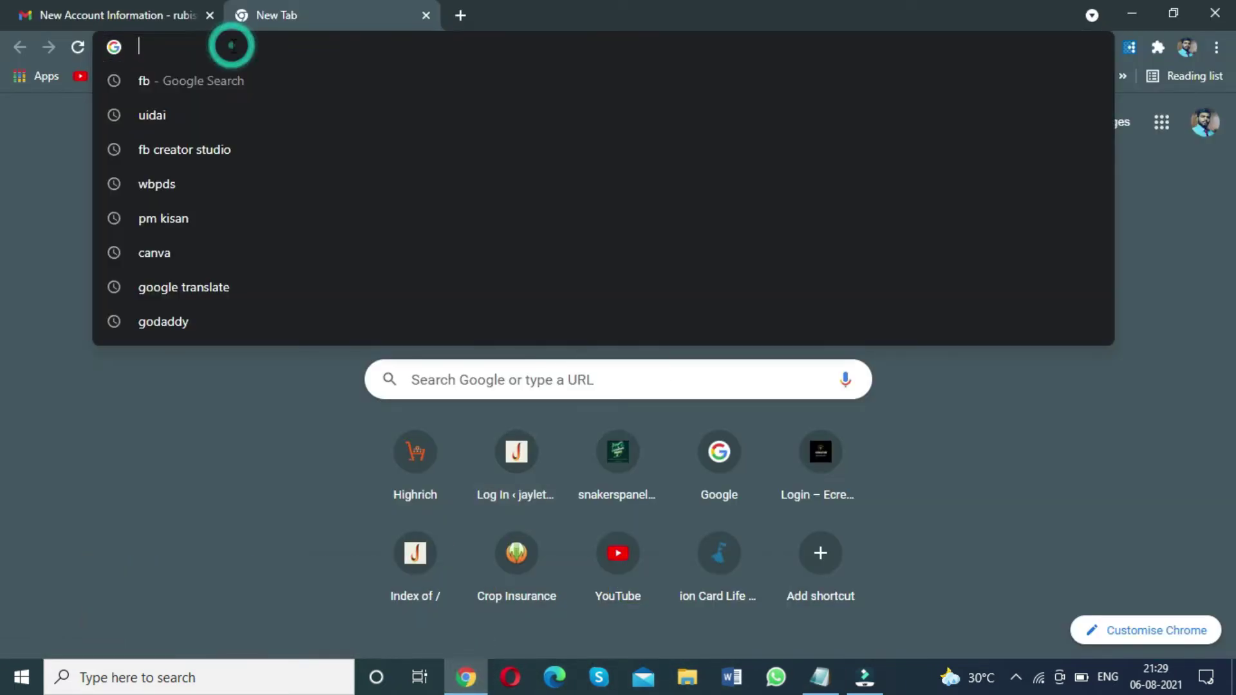
{"action": "type", "text": "jayletsgrow.co.in"}
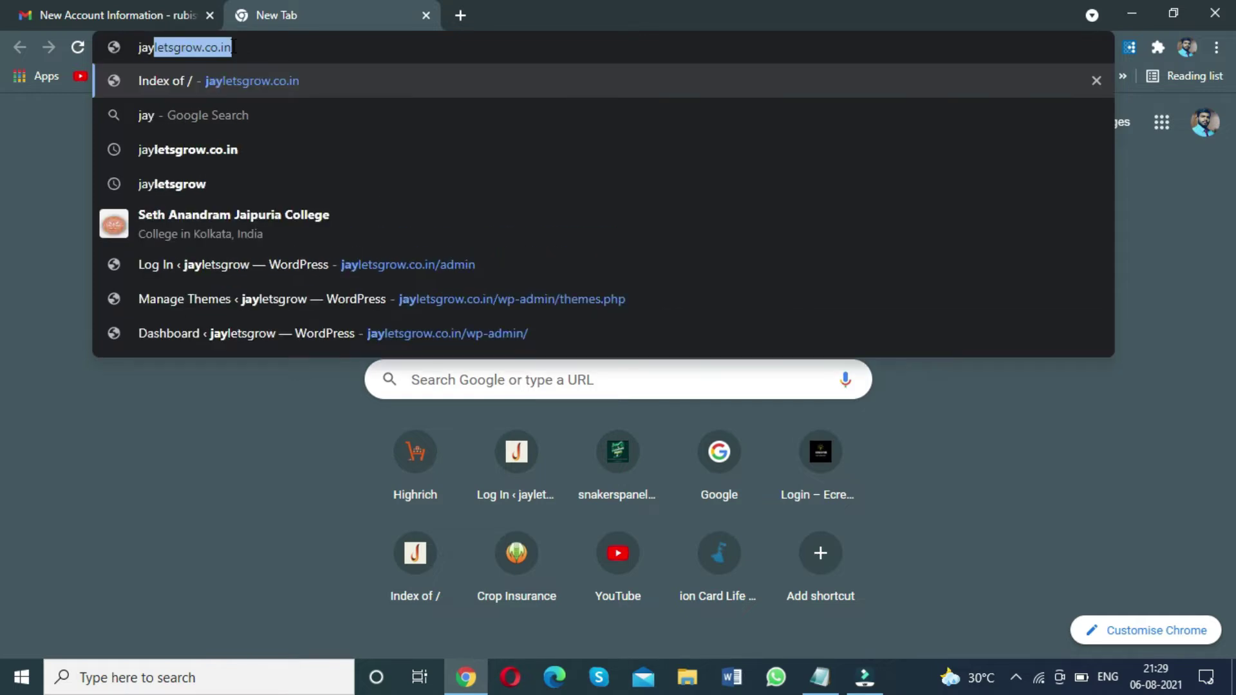
{"action": "left_click", "coordinate": [254, 48]}
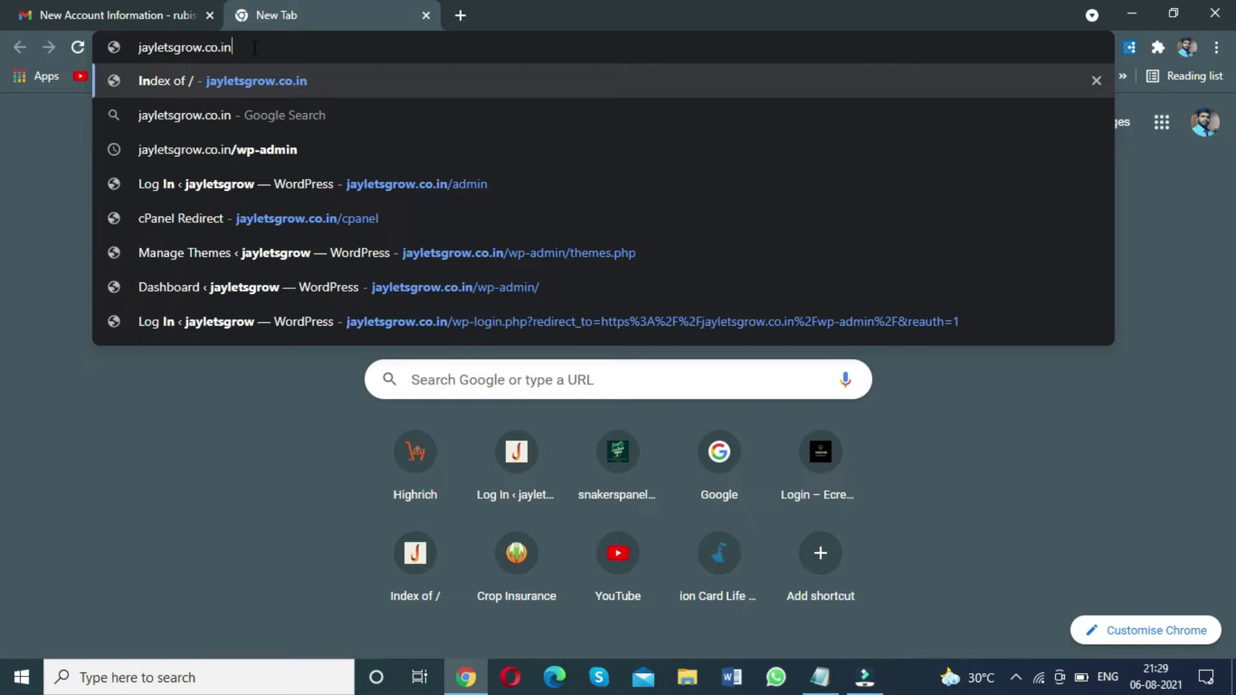
{"action": "key", "text": "Return"}
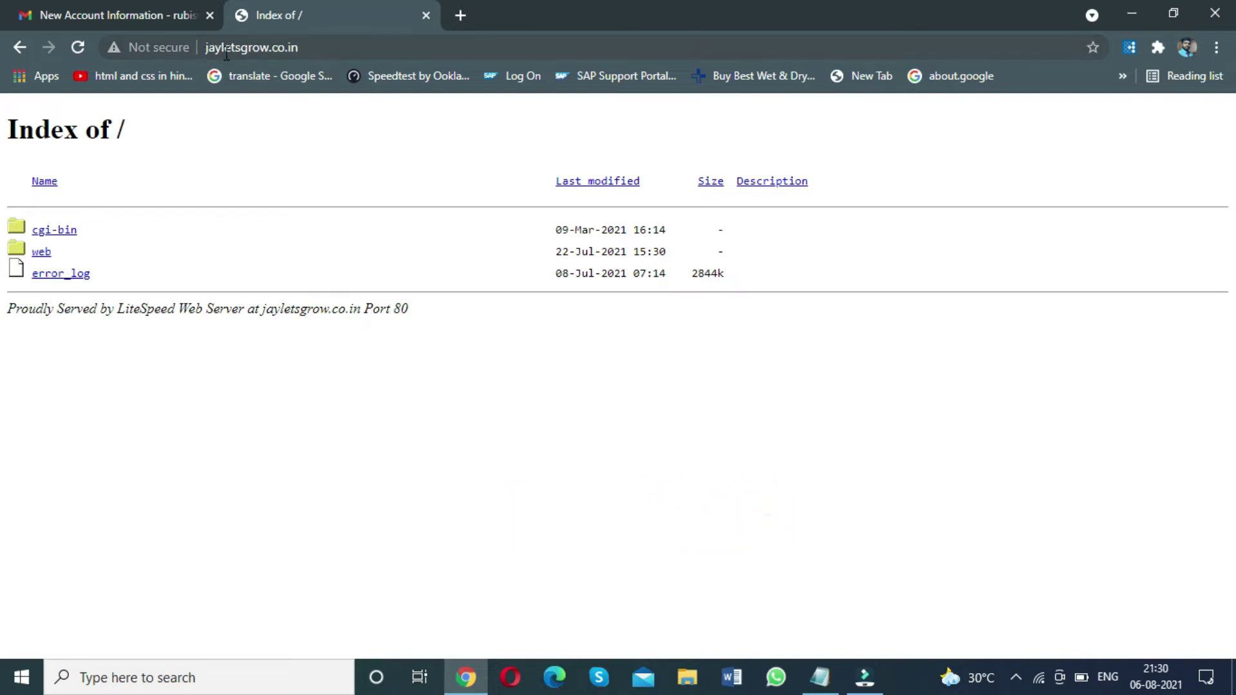
{"action": "left_click", "coordinate": [325, 47]}
{"action": "left_click", "coordinate": [344, 47]}
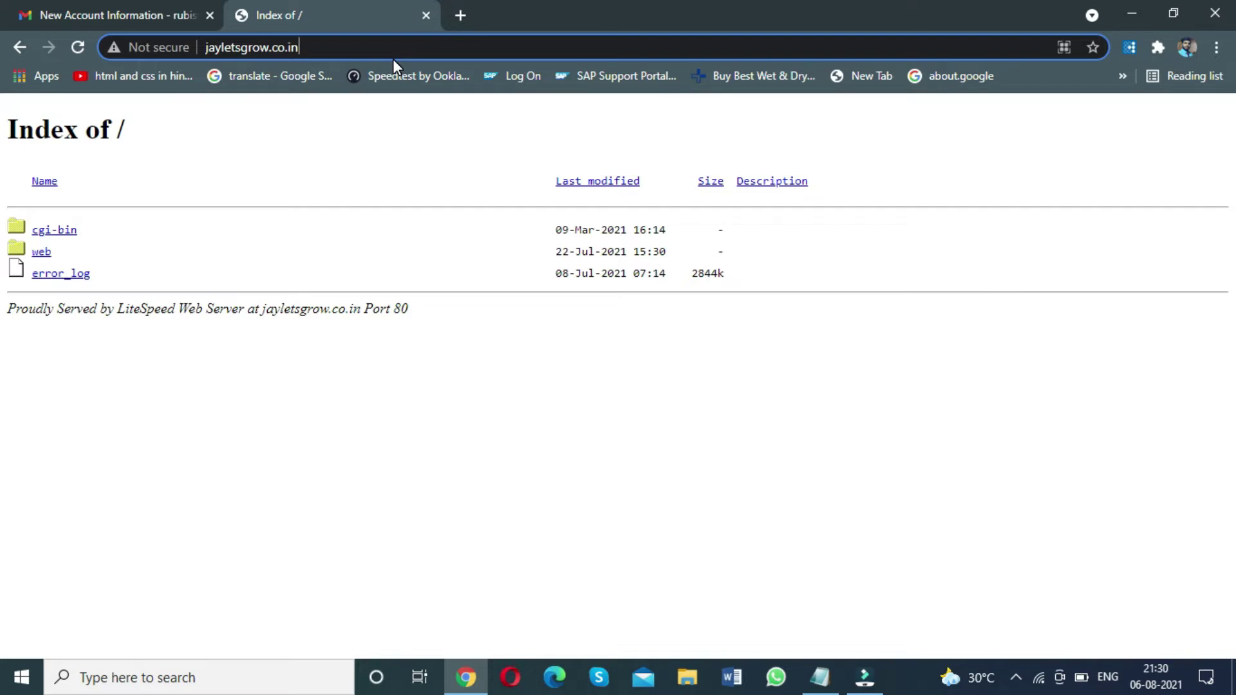
Append /cpanel to the site address to reach the prefilled cPanel login on port 2083.
{"action": "type", "text": "/"}
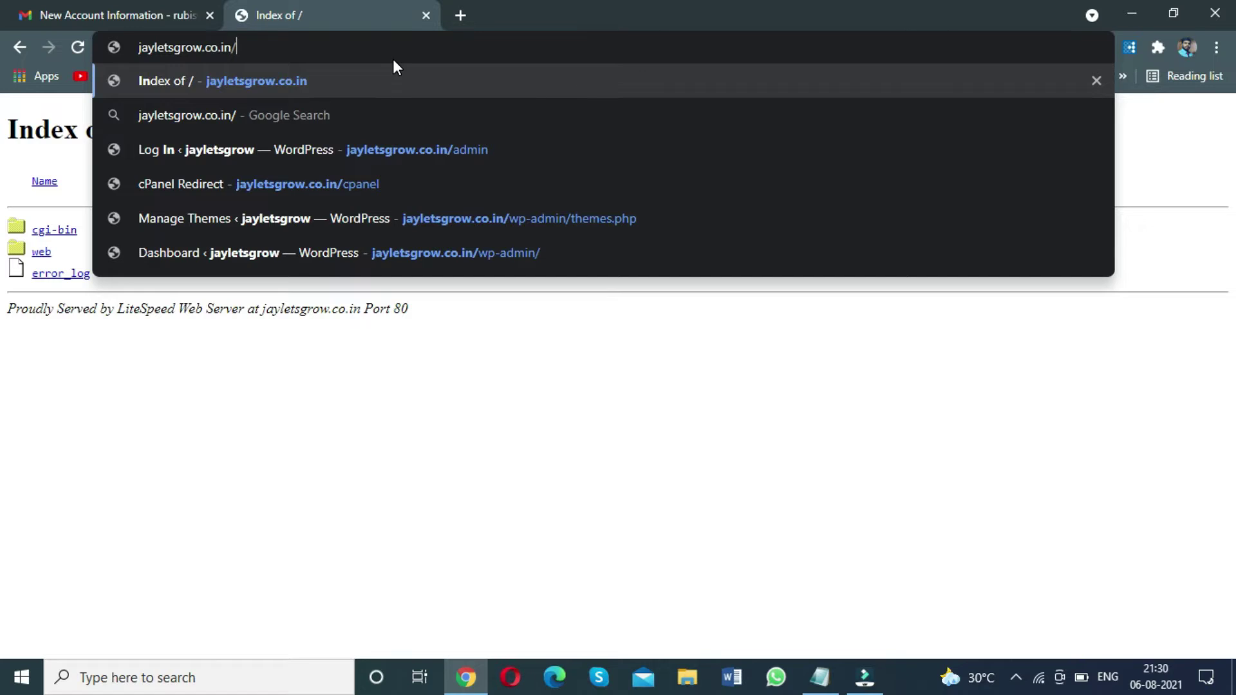
{"action": "type", "text": "cpa"}
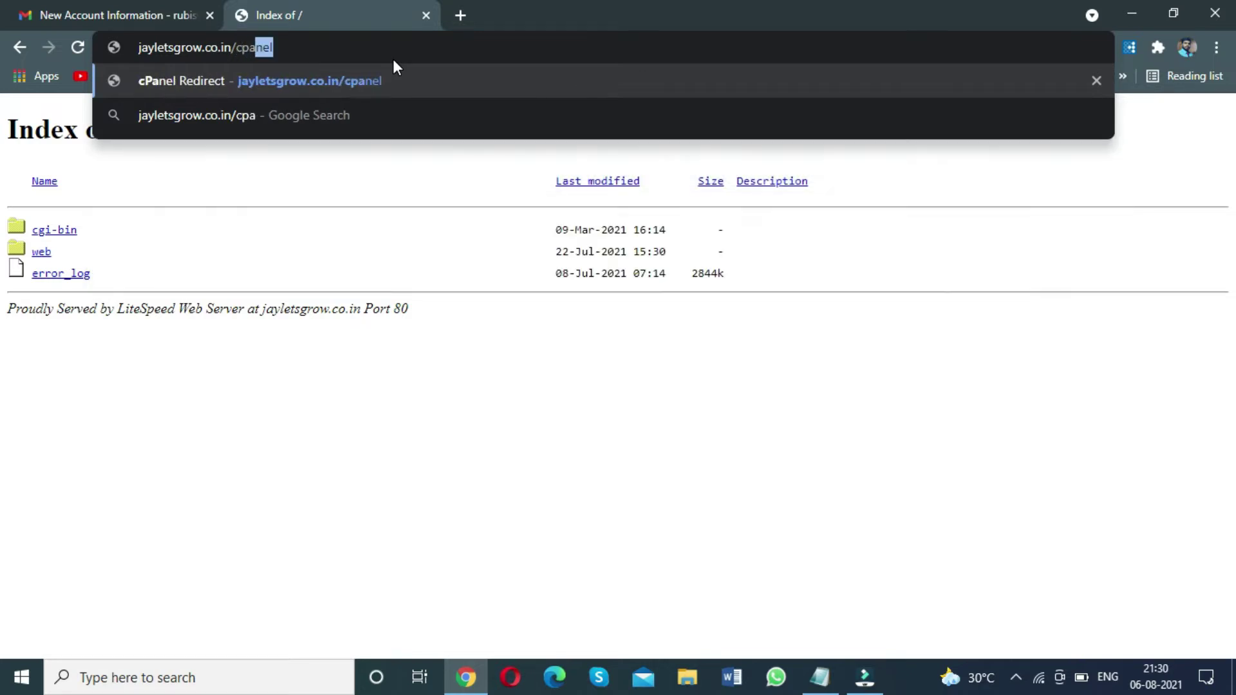
{"action": "type", "text": "nel"}
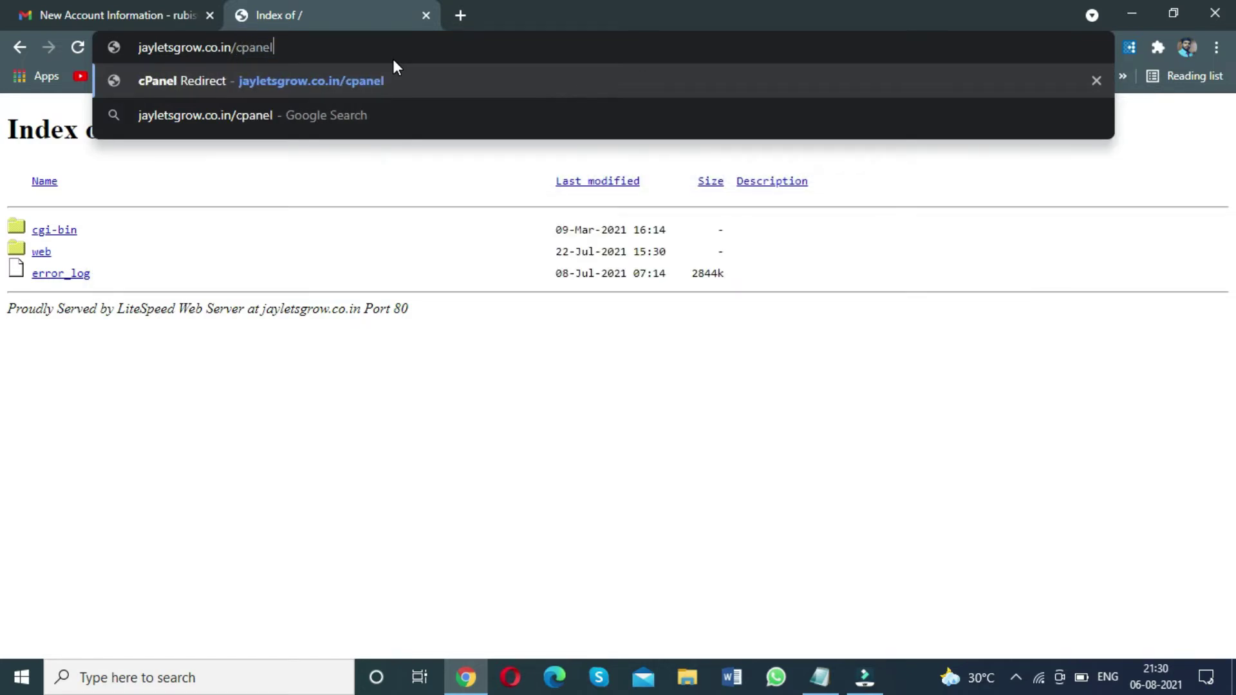
{"action": "key", "text": "Return"}
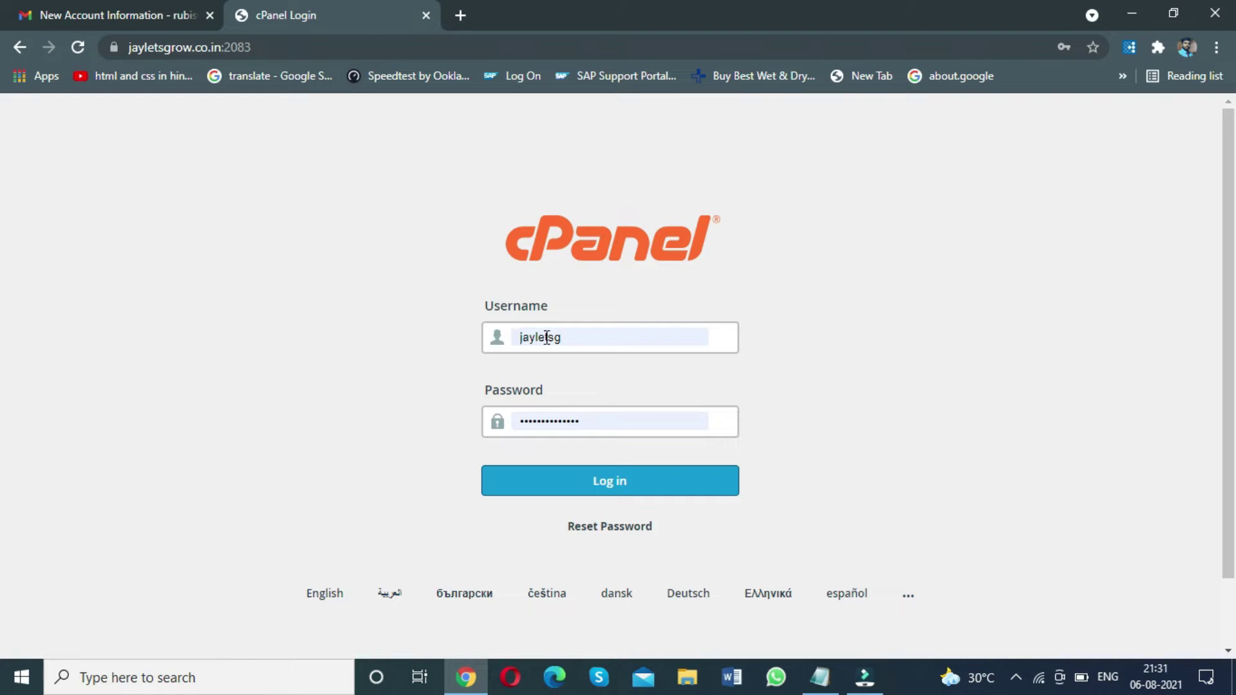
Log in to cPanel with the prefilled username and password.
{"action": "left_click", "coordinate": [671, 486]}
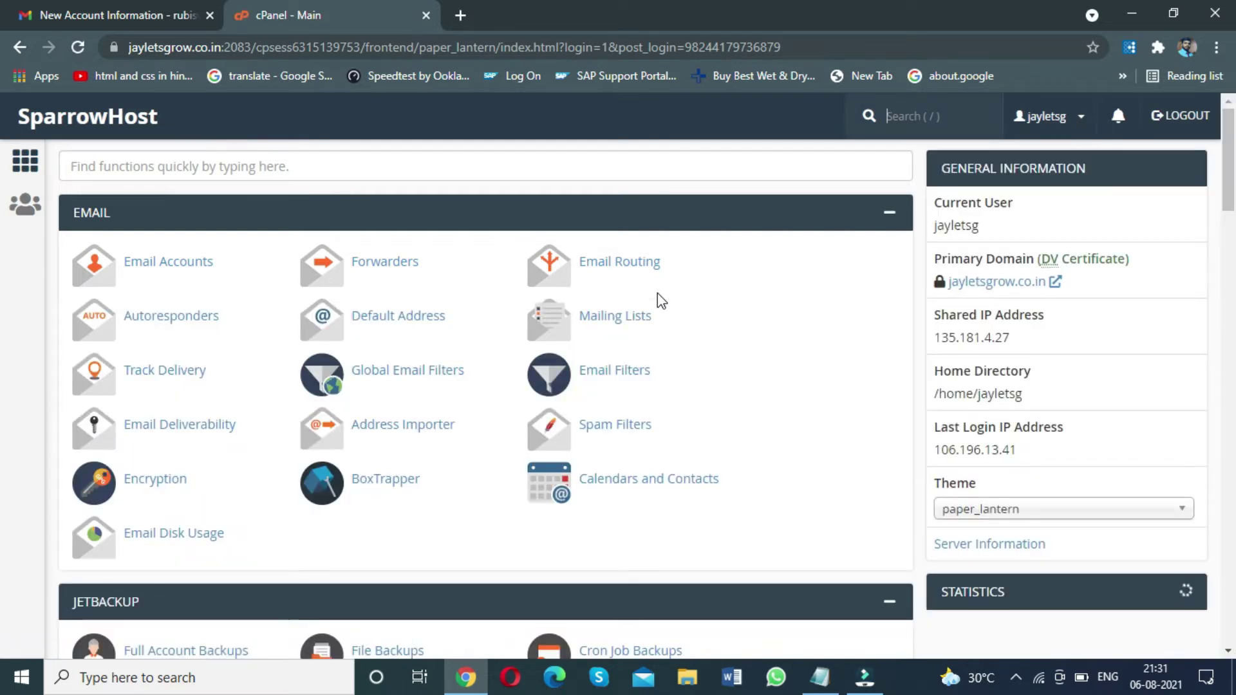
Scroll the cPanel dashboard slightly and bring the cpanel.txt notes to the front.
{"action": "scroll", "coordinate": [580, 303], "scroll_direction": "down", "scroll_amount": 3}
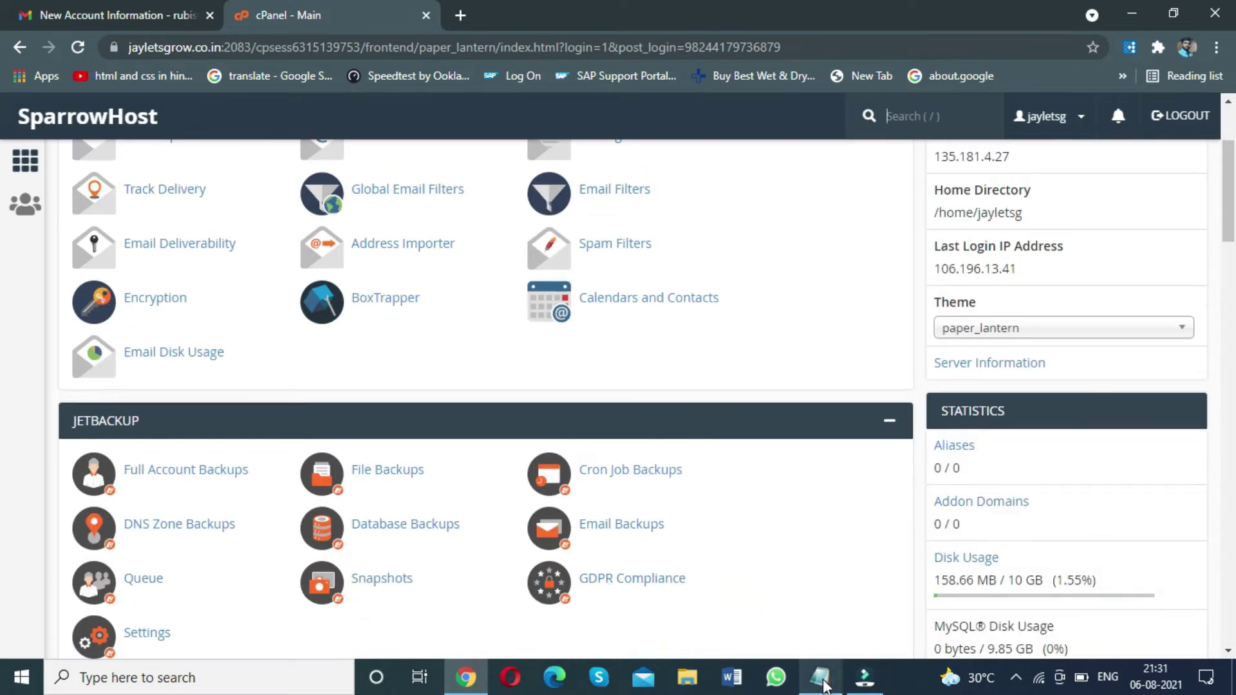
{"action": "left_click", "coordinate": [822, 675]}
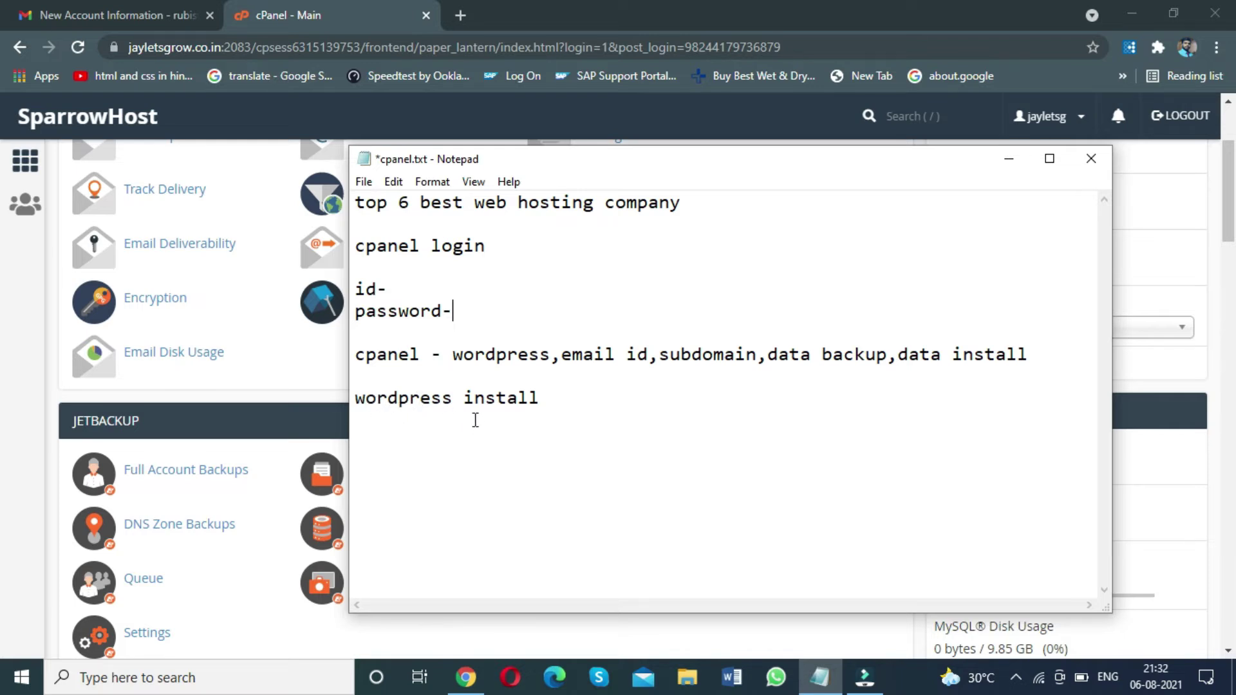
Minimize the notes and scroll the dashboard down to Softaculous Apps Installer.
{"action": "left_click", "coordinate": [1008, 159]}
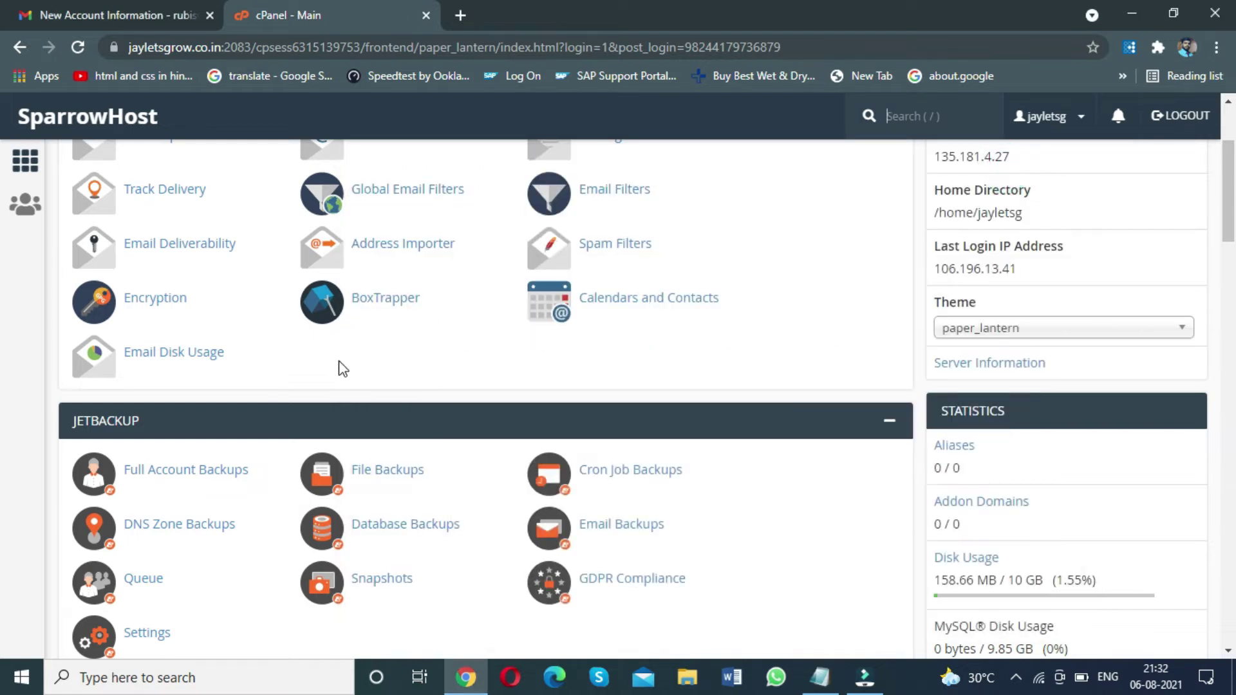
{"action": "left_click", "coordinate": [820, 677]}
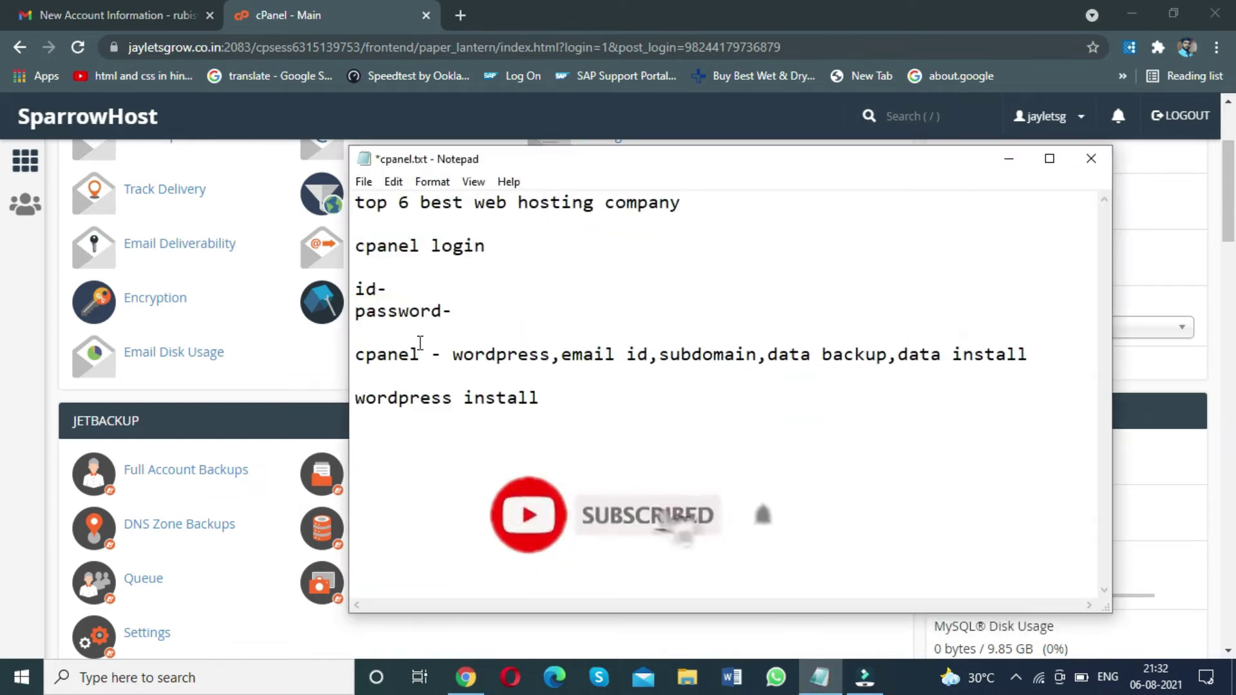
{"action": "left_click", "coordinate": [1008, 159]}
{"action": "scroll", "coordinate": [385, 306], "scroll_direction": "down", "scroll_amount": 15}
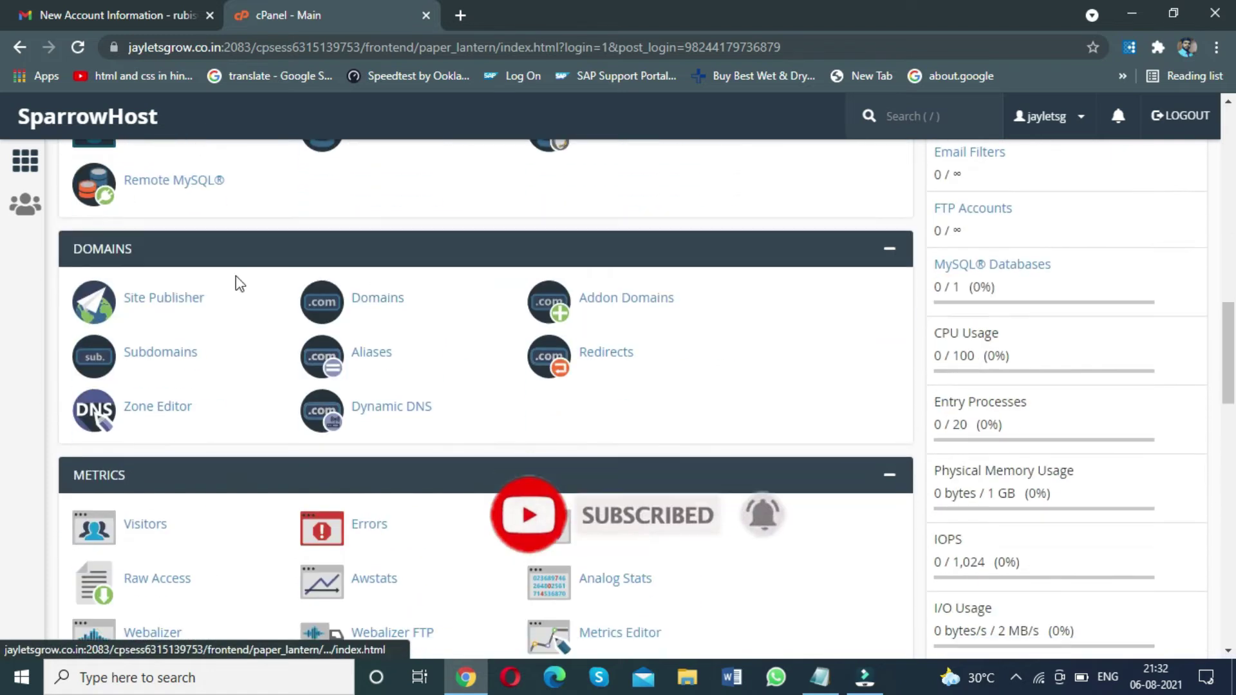
{"action": "scroll", "coordinate": [495, 312], "scroll_direction": "down", "scroll_amount": 8}
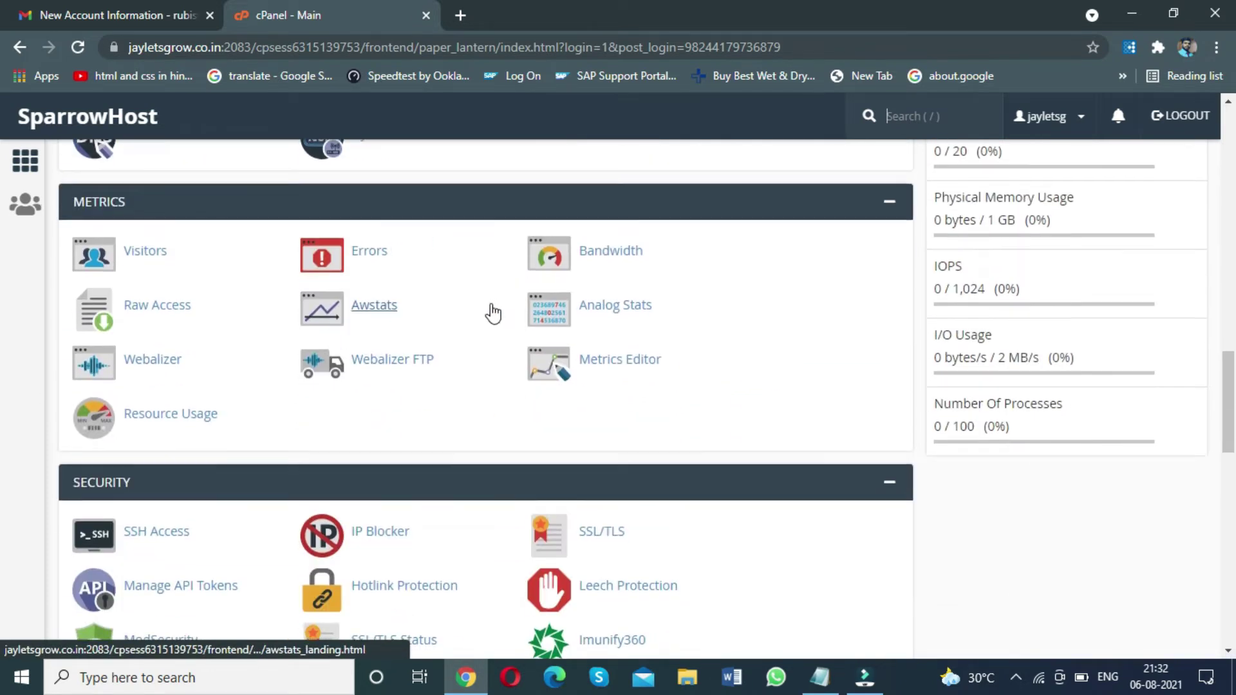
{"action": "scroll", "coordinate": [493, 313], "scroll_direction": "down", "scroll_amount": 12}
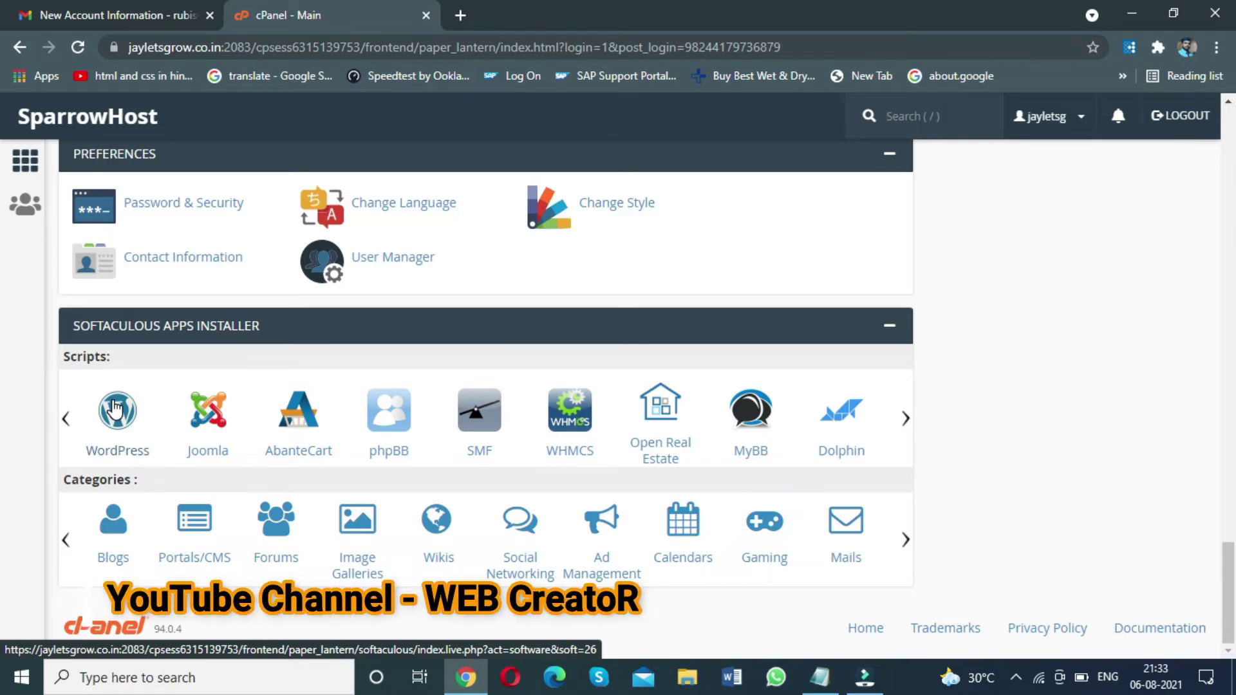
Scroll back up the dashboard to the Files section with File Manager.
{"action": "scroll", "coordinate": [206, 362], "scroll_direction": "up", "scroll_amount": 5}
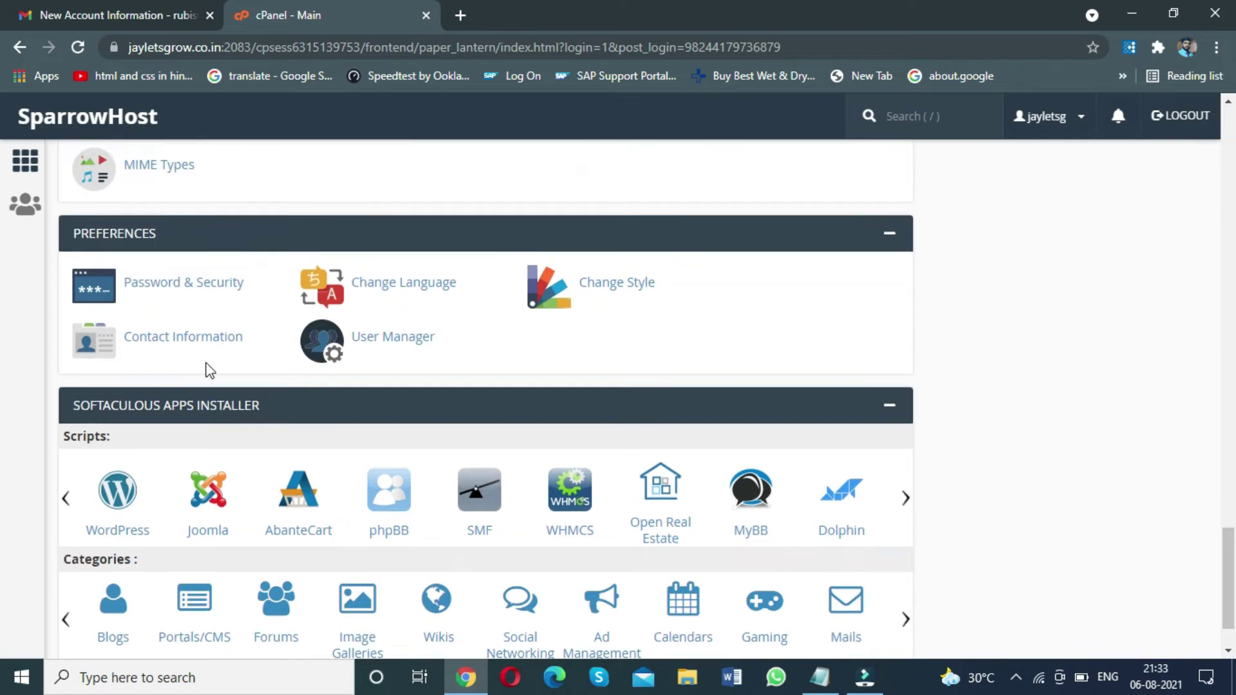
{"action": "scroll", "coordinate": [245, 302], "scroll_direction": "up", "scroll_amount": 5}
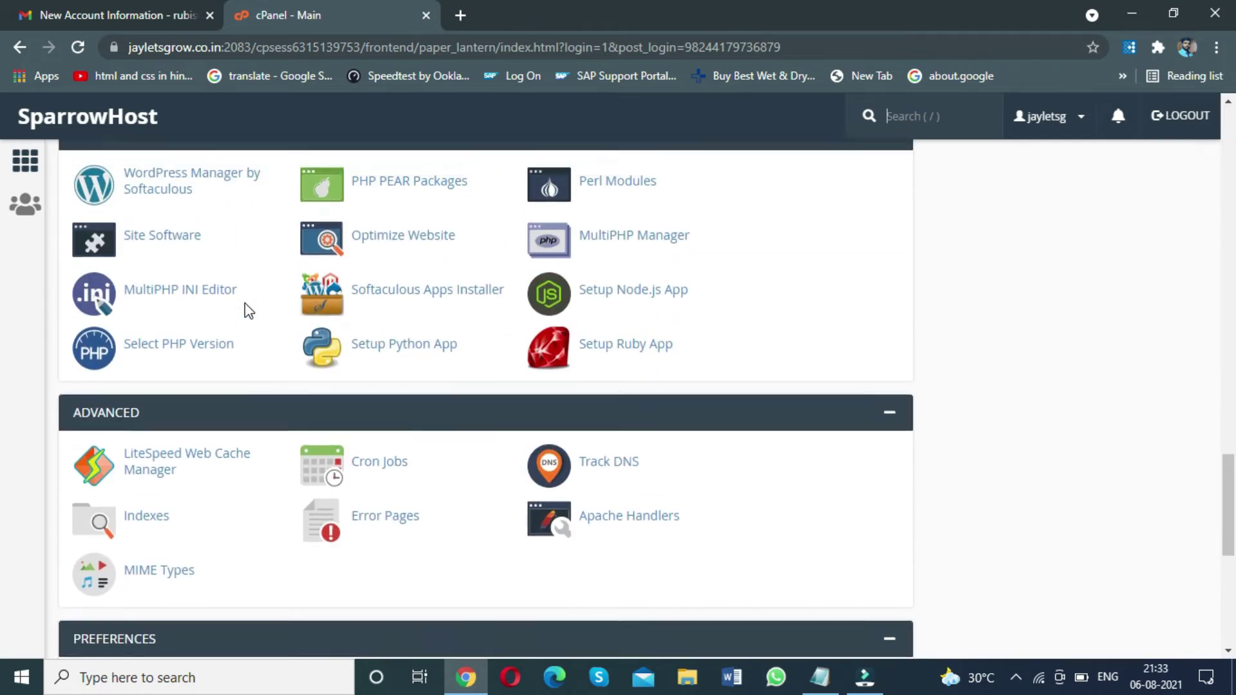
{"action": "scroll", "coordinate": [247, 312], "scroll_direction": "up", "scroll_amount": 6}
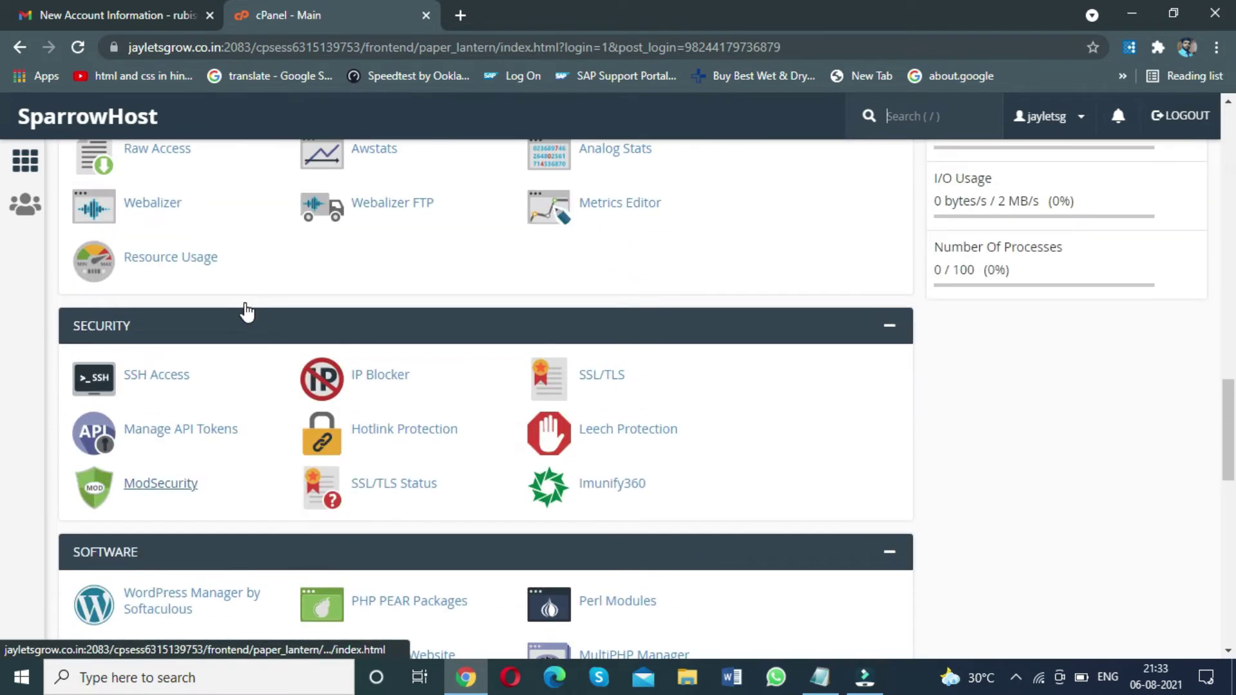
{"action": "scroll", "coordinate": [244, 302], "scroll_direction": "up", "scroll_amount": 4}
{"action": "scroll", "coordinate": [168, 326], "scroll_direction": "up", "scroll_amount": 1}
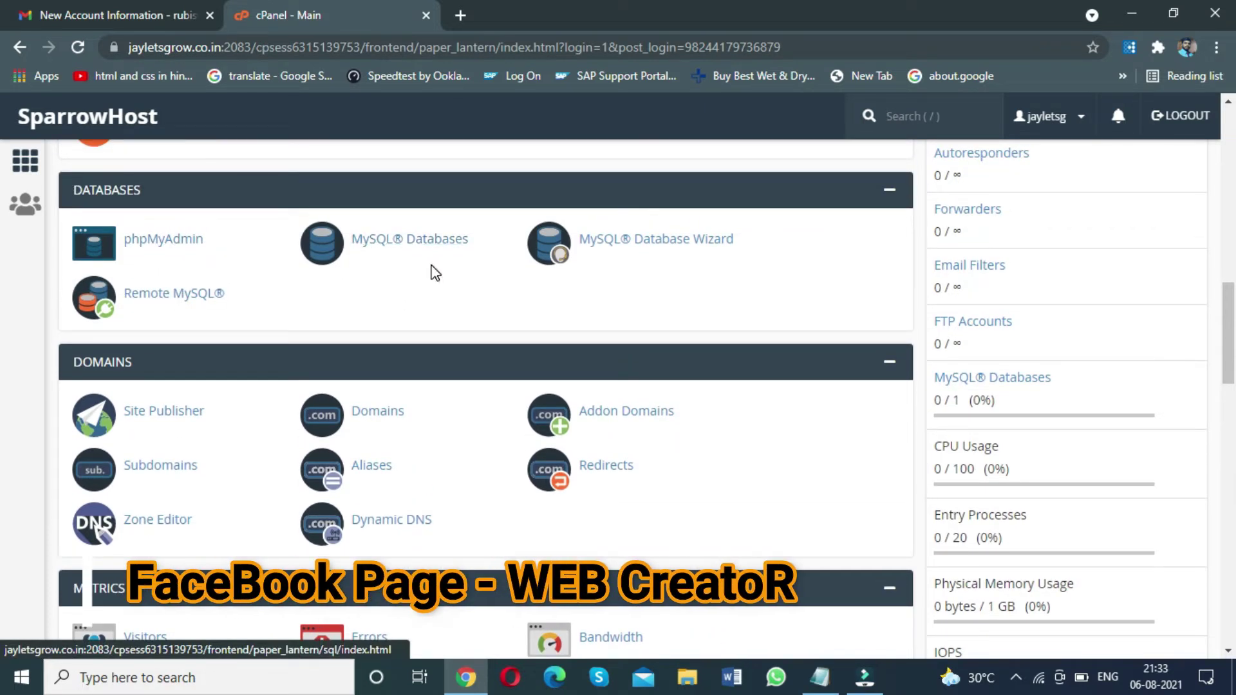
{"action": "scroll", "coordinate": [431, 270], "scroll_direction": "up", "scroll_amount": 1}
{"action": "scroll", "coordinate": [431, 261], "scroll_direction": "up", "scroll_amount": 1}
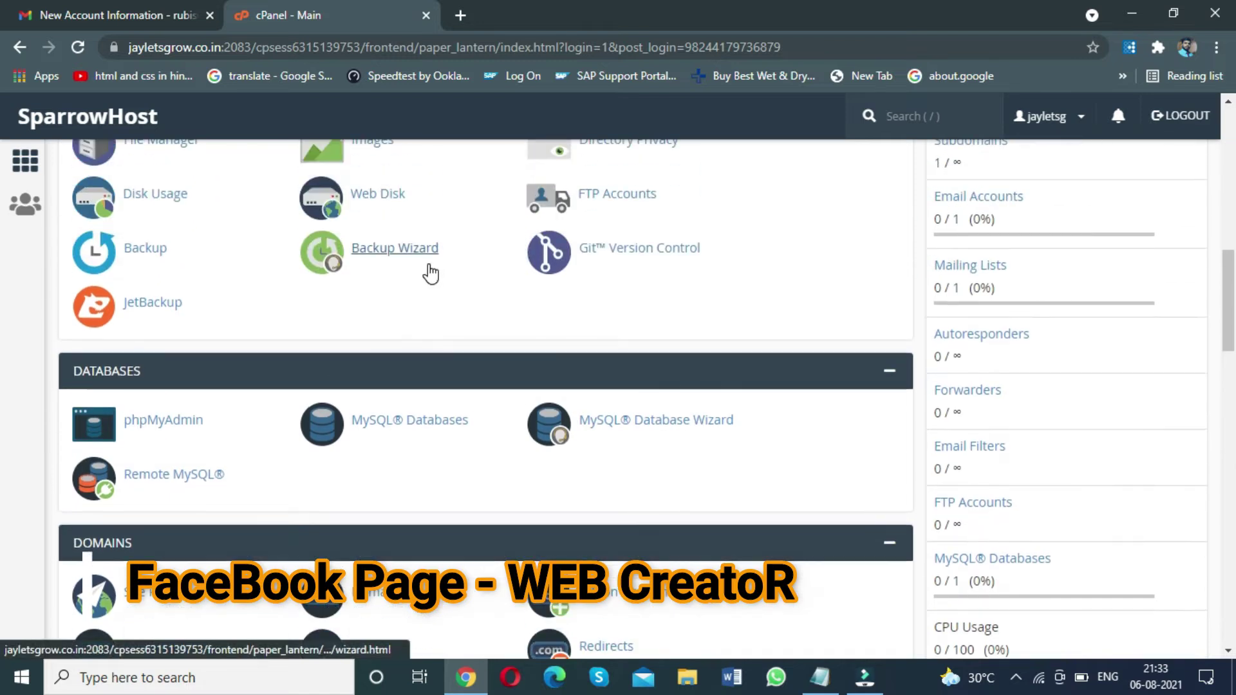
{"action": "scroll", "coordinate": [430, 261], "scroll_direction": "up", "scroll_amount": 1}
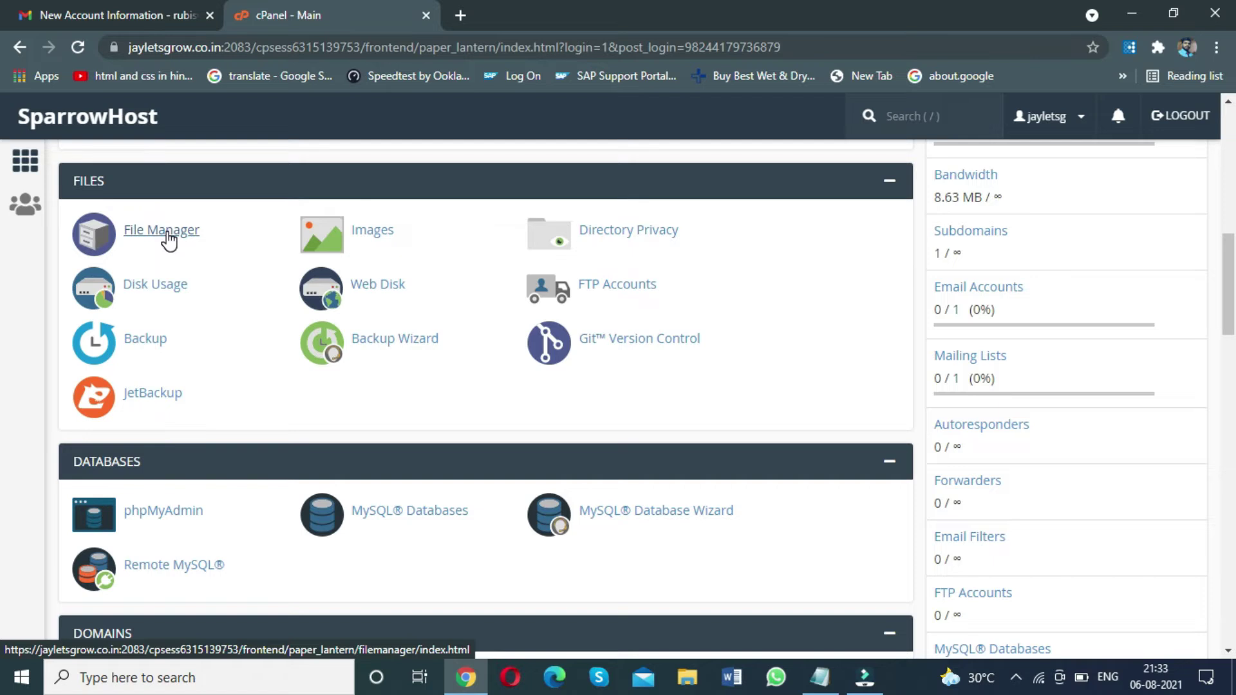
{"action": "scroll", "coordinate": [219, 271], "scroll_direction": "up", "scroll_amount": 1}
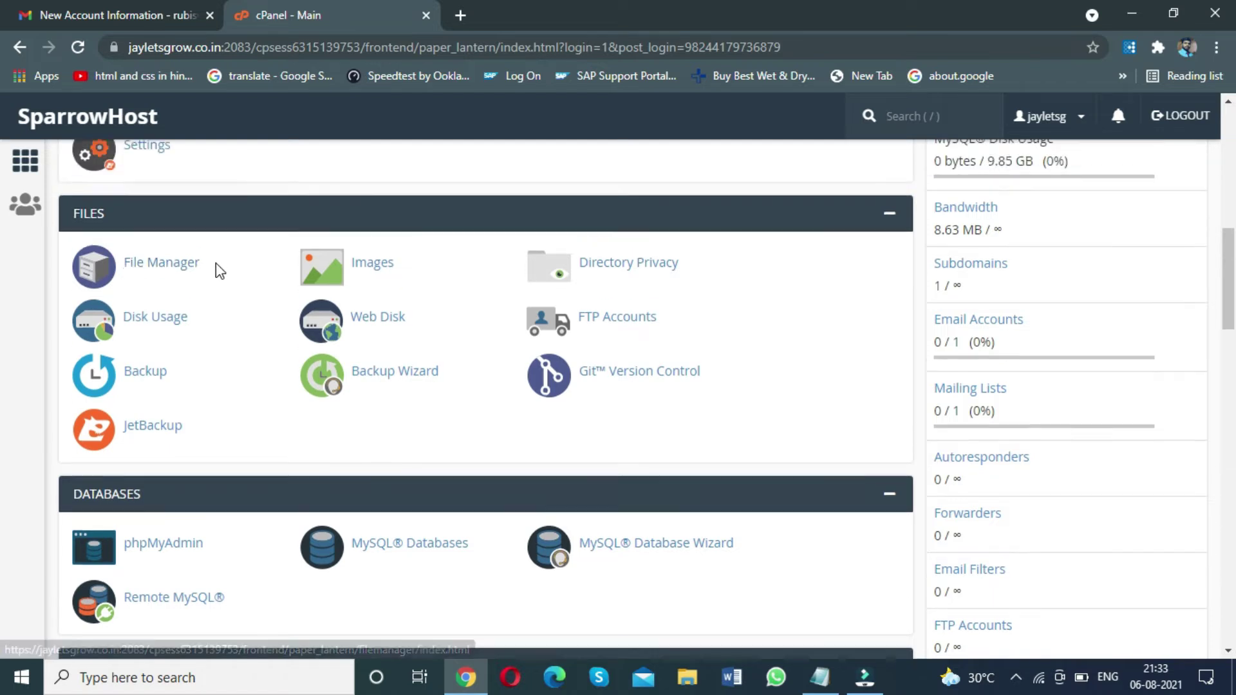
{"action": "scroll", "coordinate": [226, 290], "scroll_direction": "up", "scroll_amount": 4}
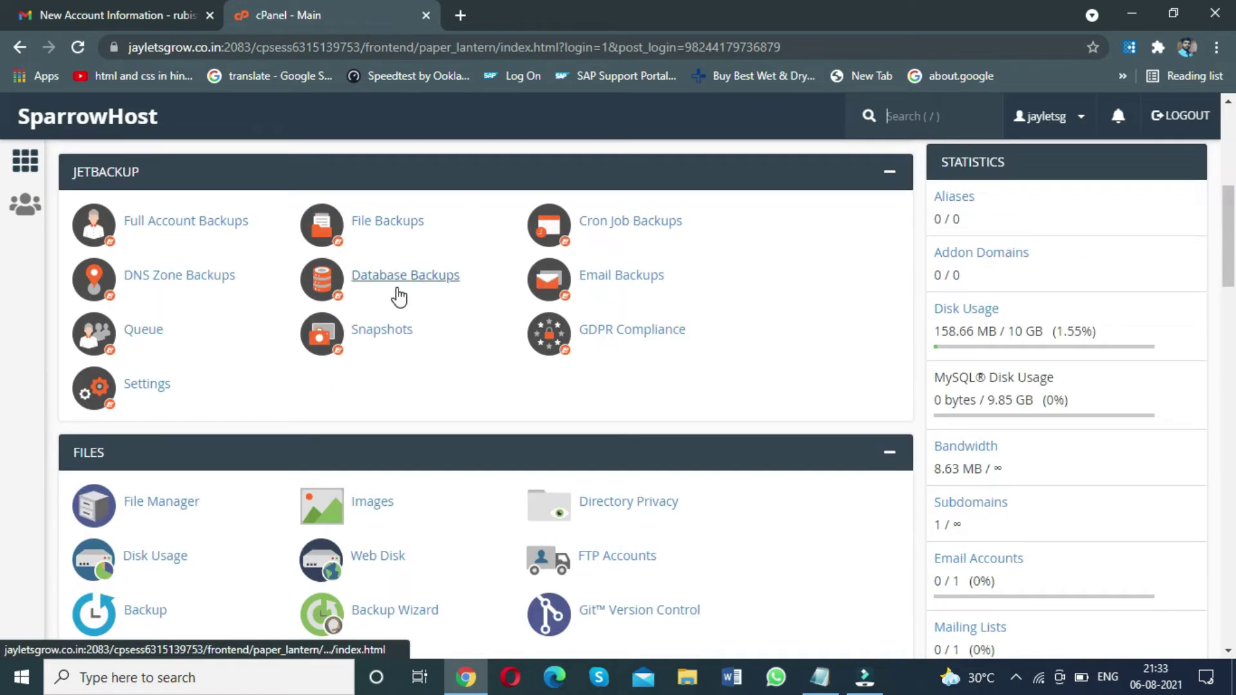
{"action": "scroll", "coordinate": [400, 296], "scroll_direction": "up", "scroll_amount": 4}
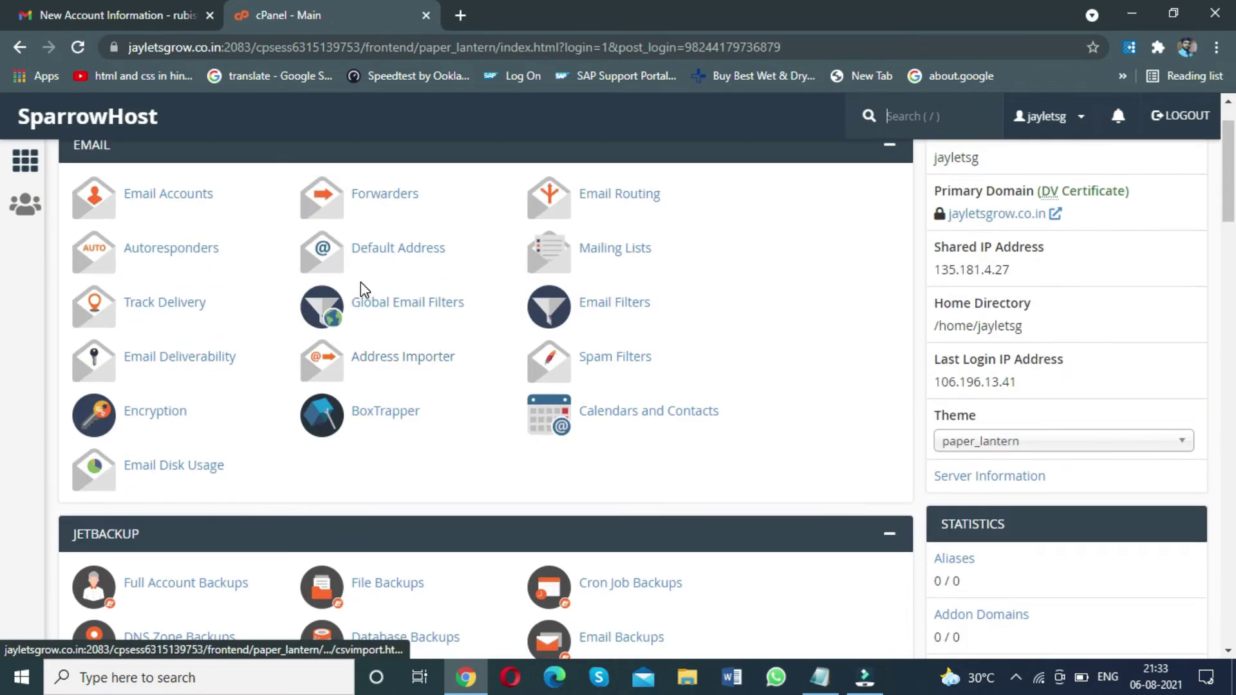
{"action": "scroll", "coordinate": [362, 288], "scroll_direction": "up", "scroll_amount": 1}
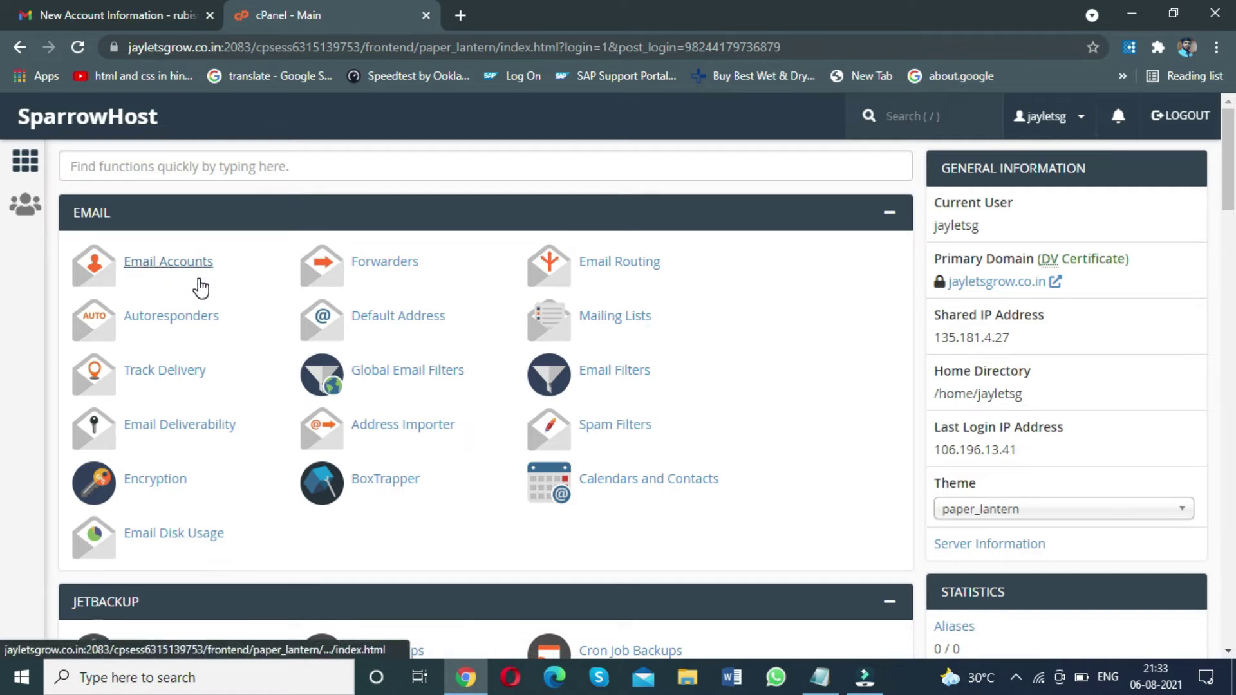
{"action": "scroll", "coordinate": [201, 288], "scroll_direction": "down", "scroll_amount": 8}
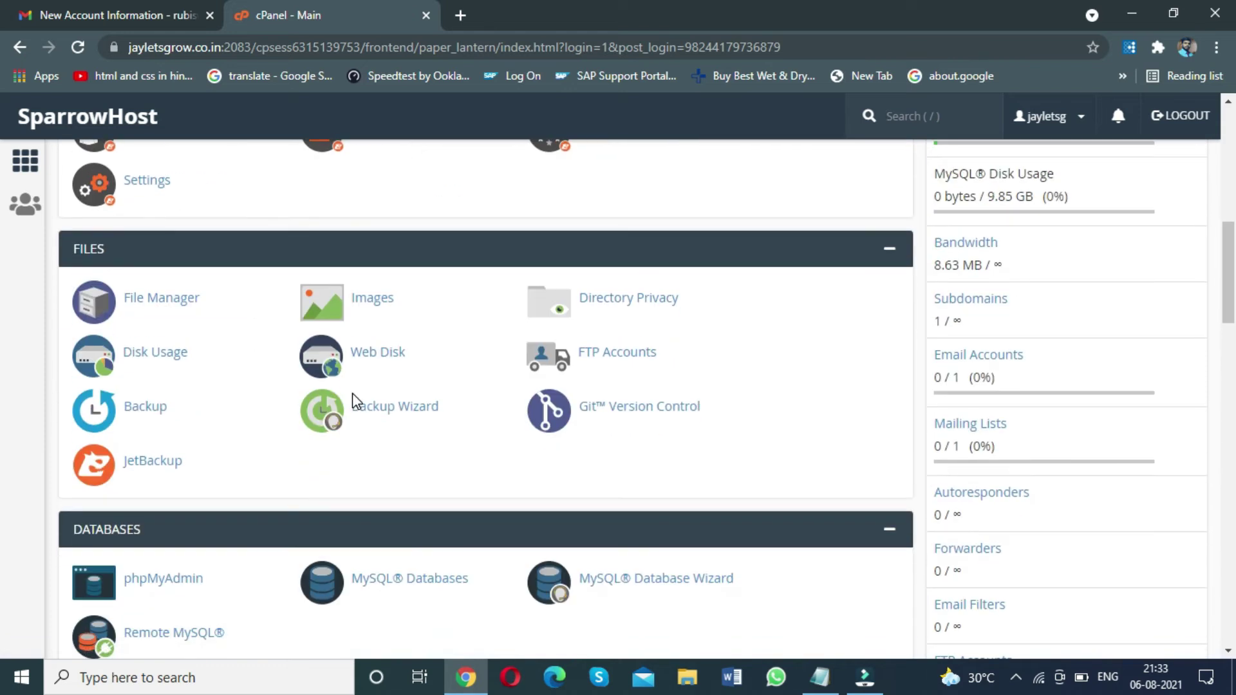
{"action": "scroll", "coordinate": [354, 392], "scroll_direction": "down", "scroll_amount": 2}
{"action": "scroll", "coordinate": [389, 360], "scroll_direction": "down", "scroll_amount": 3}
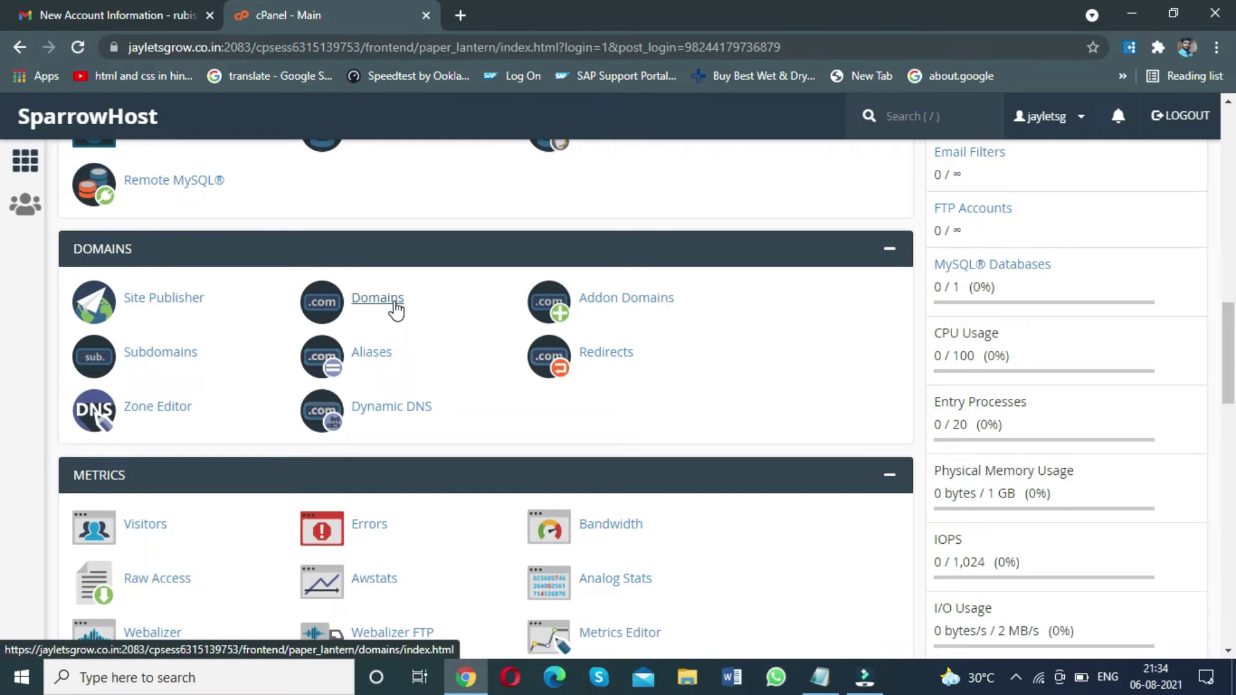
{"action": "scroll", "coordinate": [400, 345], "scroll_direction": "down", "scroll_amount": 8}
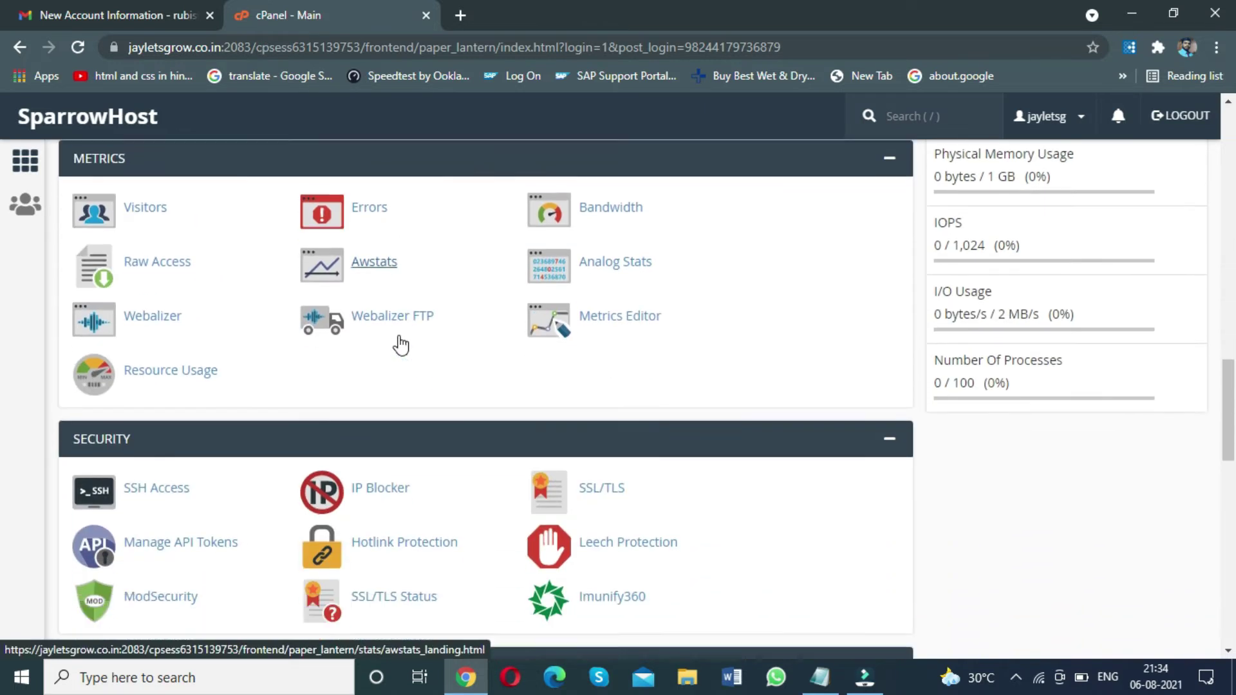
{"action": "scroll", "coordinate": [573, 374], "scroll_direction": "up", "scroll_amount": 8}
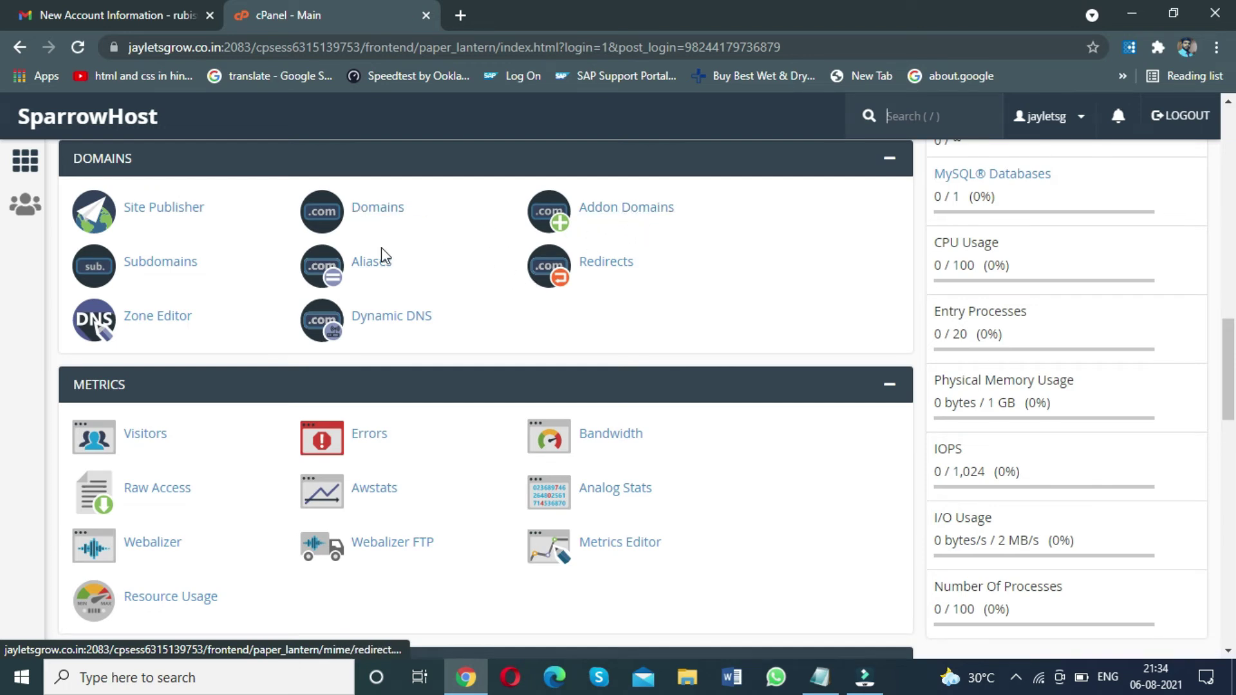
{"action": "scroll", "coordinate": [411, 238], "scroll_direction": "down", "scroll_amount": 6}
{"action": "scroll", "coordinate": [533, 309], "scroll_direction": "up", "scroll_amount": 12}
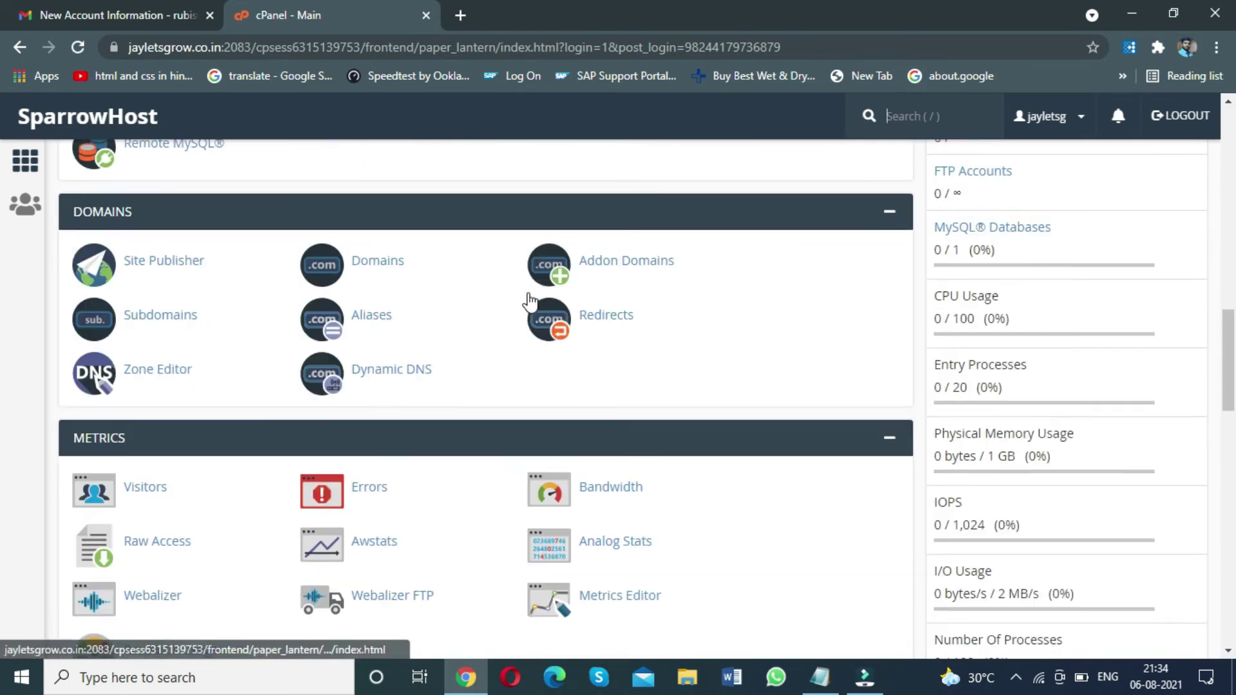
{"action": "scroll", "coordinate": [695, 316], "scroll_direction": "up", "scroll_amount": 8}
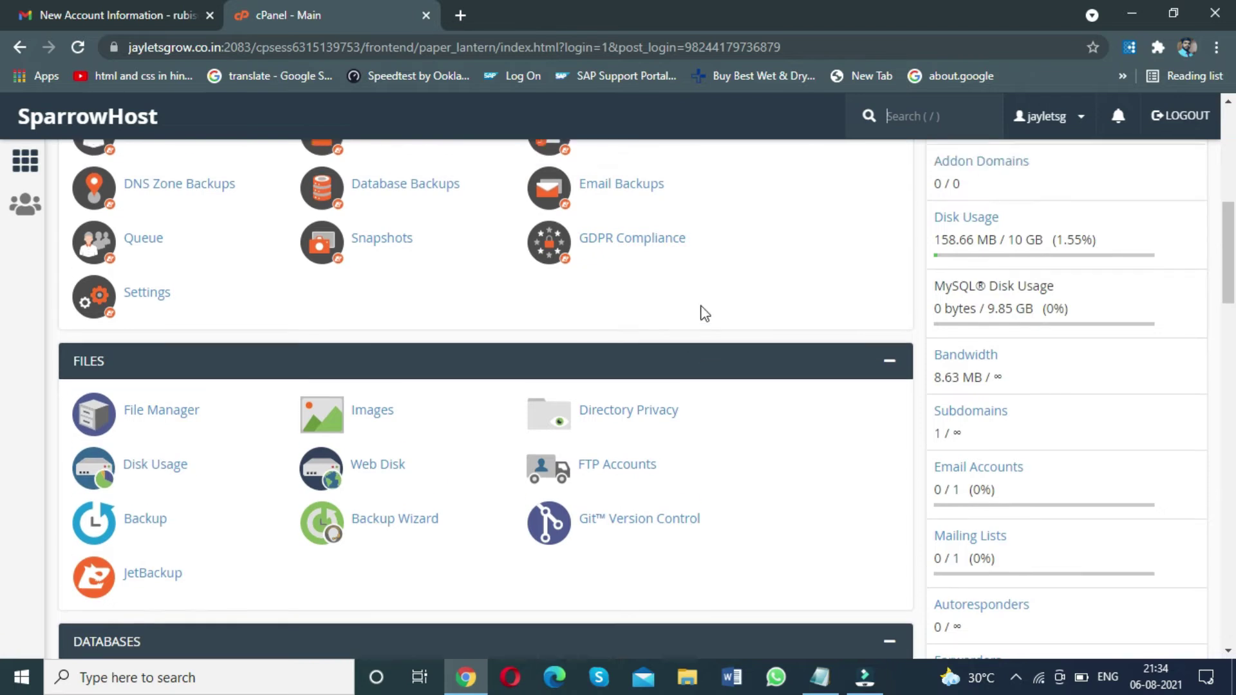
{"action": "scroll", "coordinate": [728, 265], "scroll_direction": "up", "scroll_amount": 2}
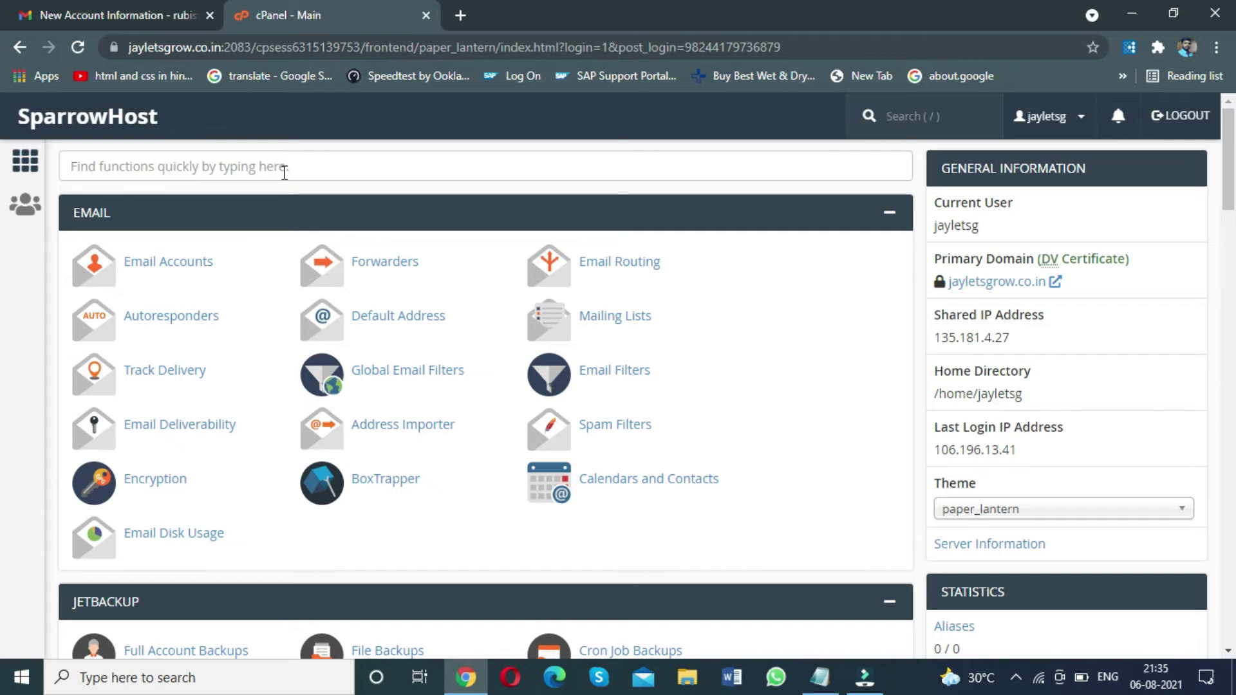
{"action": "scroll", "coordinate": [269, 148], "scroll_direction": "down", "scroll_amount": 10}
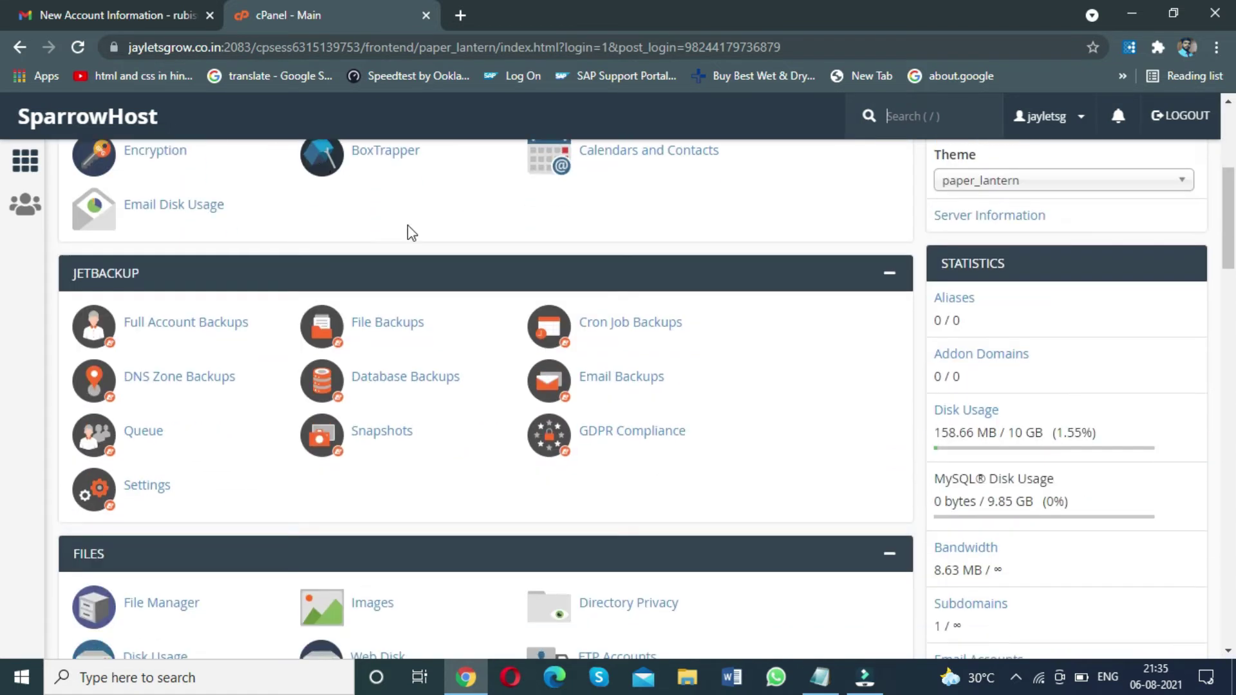
{"action": "scroll", "coordinate": [508, 236], "scroll_direction": "down", "scroll_amount": 15}
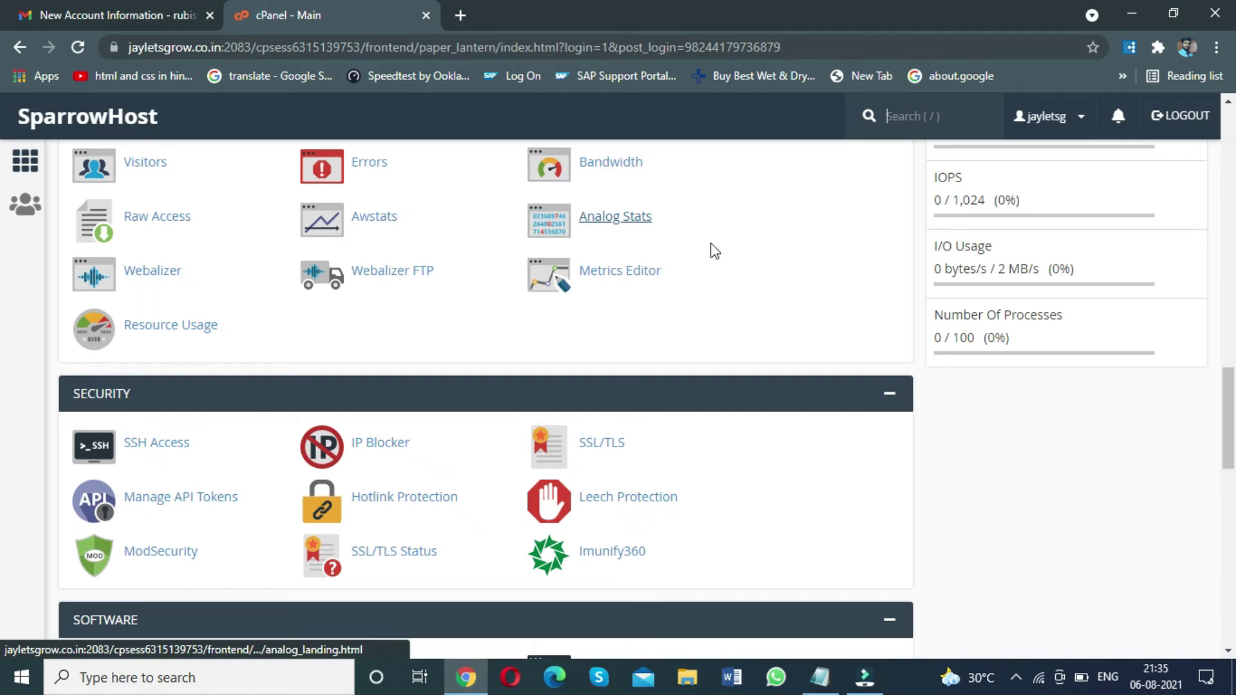
{"action": "scroll", "coordinate": [711, 243], "scroll_direction": "down", "scroll_amount": 9}
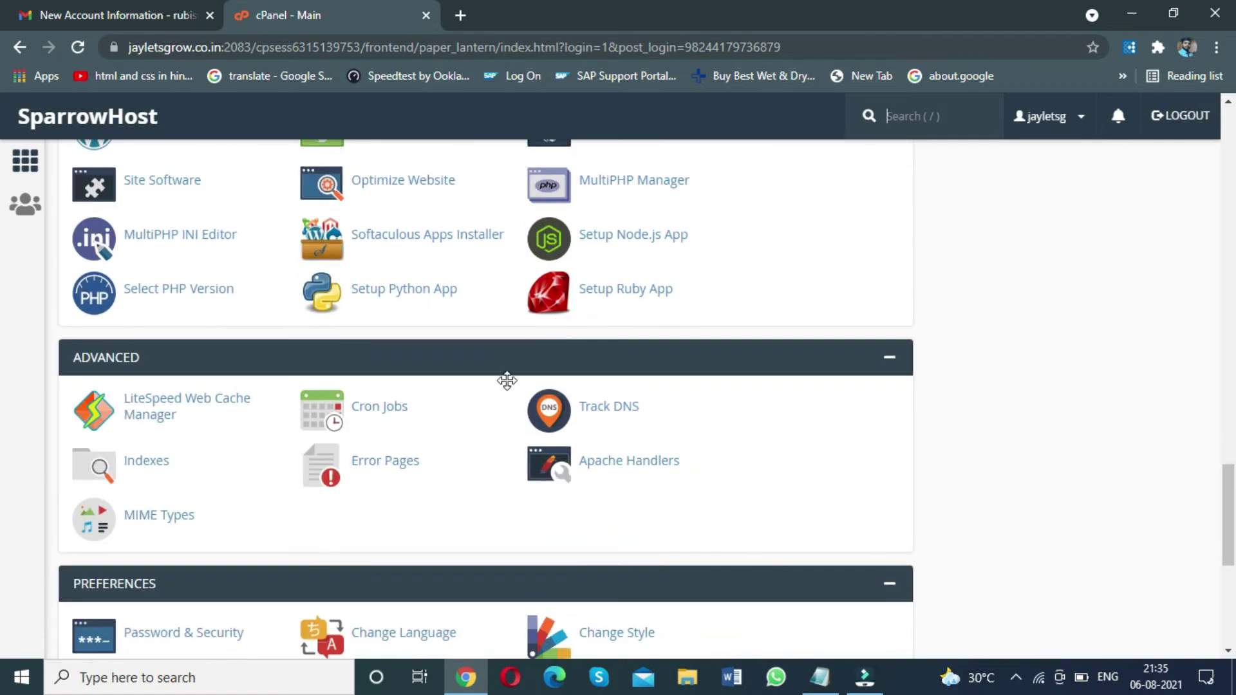
{"action": "scroll", "coordinate": [339, 355], "scroll_direction": "down", "scroll_amount": 3}
{"action": "key", "text": "alt+Tab"}
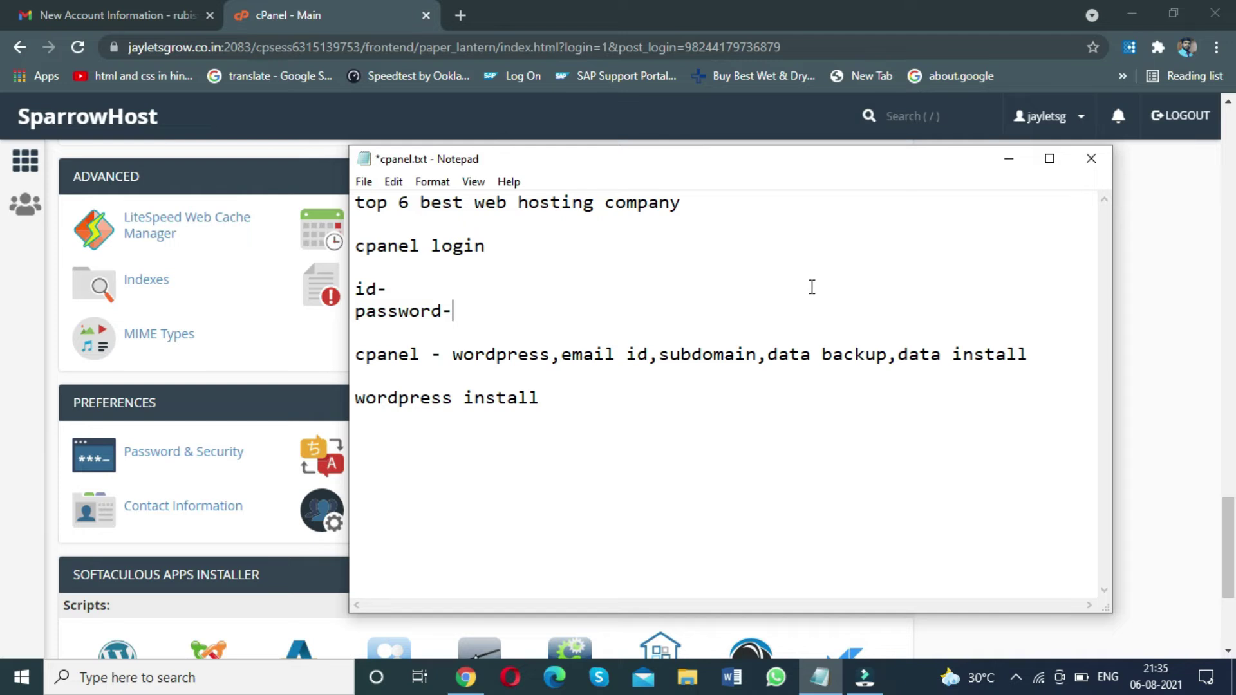
{"action": "left_click", "coordinate": [1009, 160]}
{"action": "scroll", "coordinate": [354, 254], "scroll_direction": "down", "scroll_amount": 3}
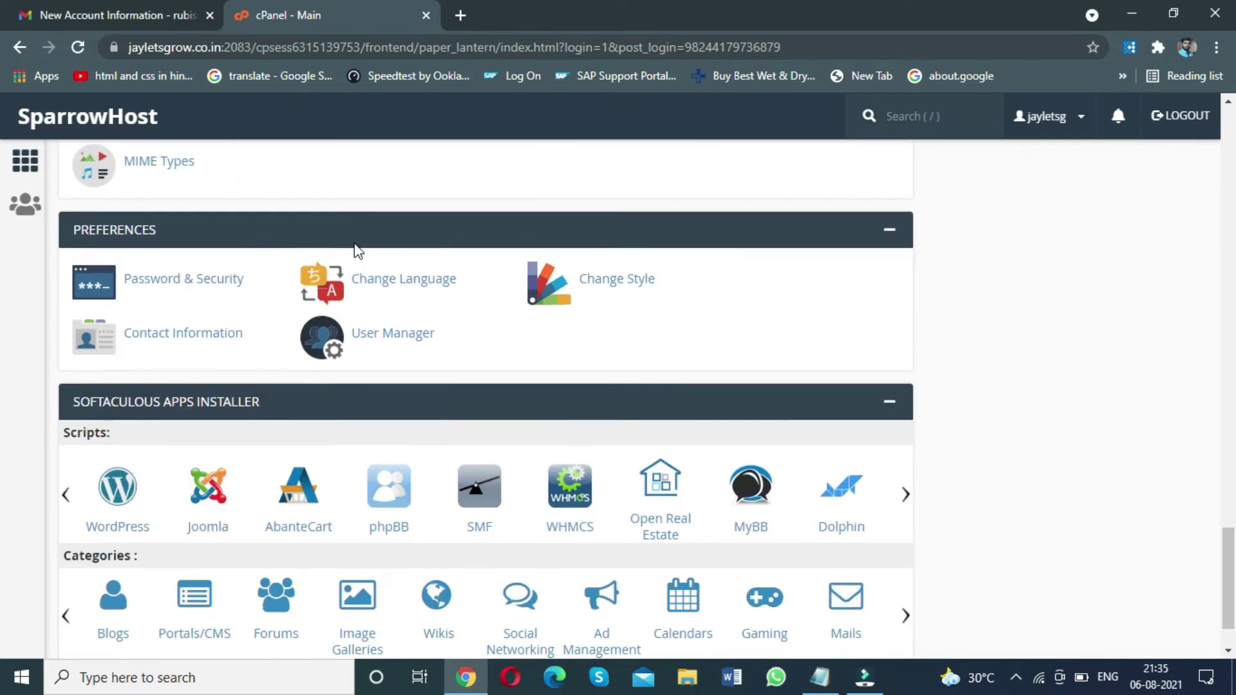
{"action": "scroll", "coordinate": [359, 251], "scroll_direction": "down", "scroll_amount": 1}
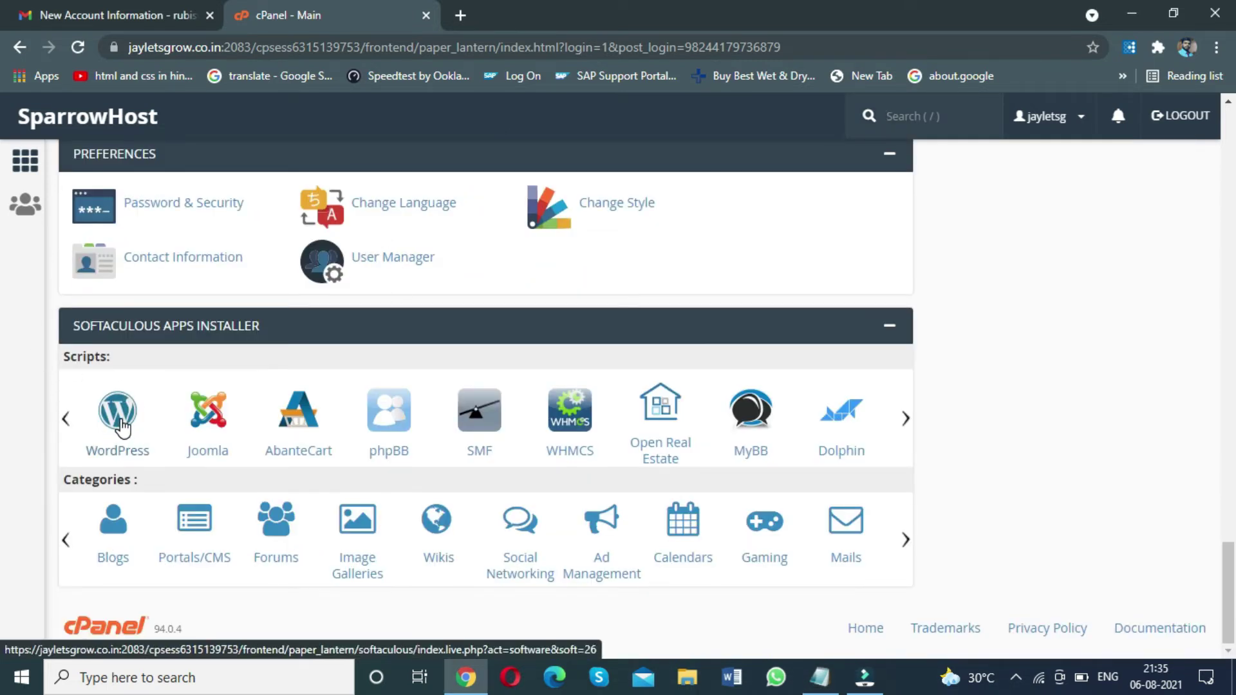
Choose WordPress in Softaculous and start Install Now to get the version 5.8 setup form.
{"action": "left_click", "coordinate": [121, 425]}
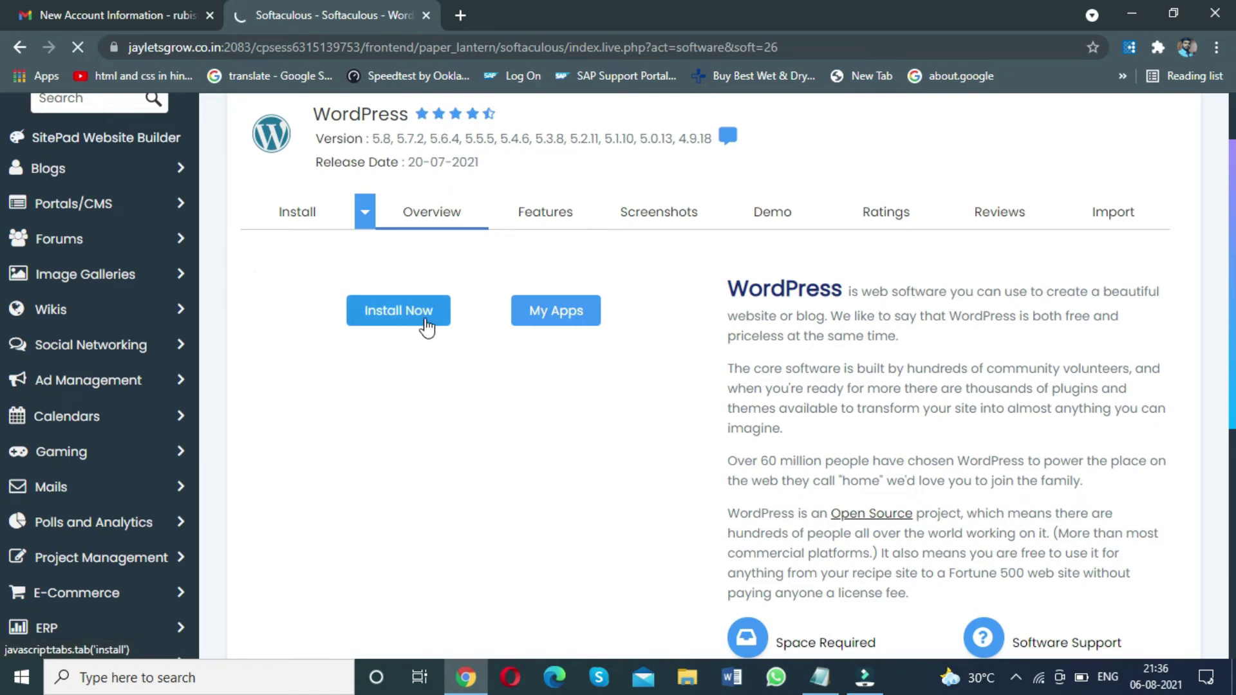
{"action": "scroll", "coordinate": [657, 328], "scroll_direction": "down", "scroll_amount": 6}
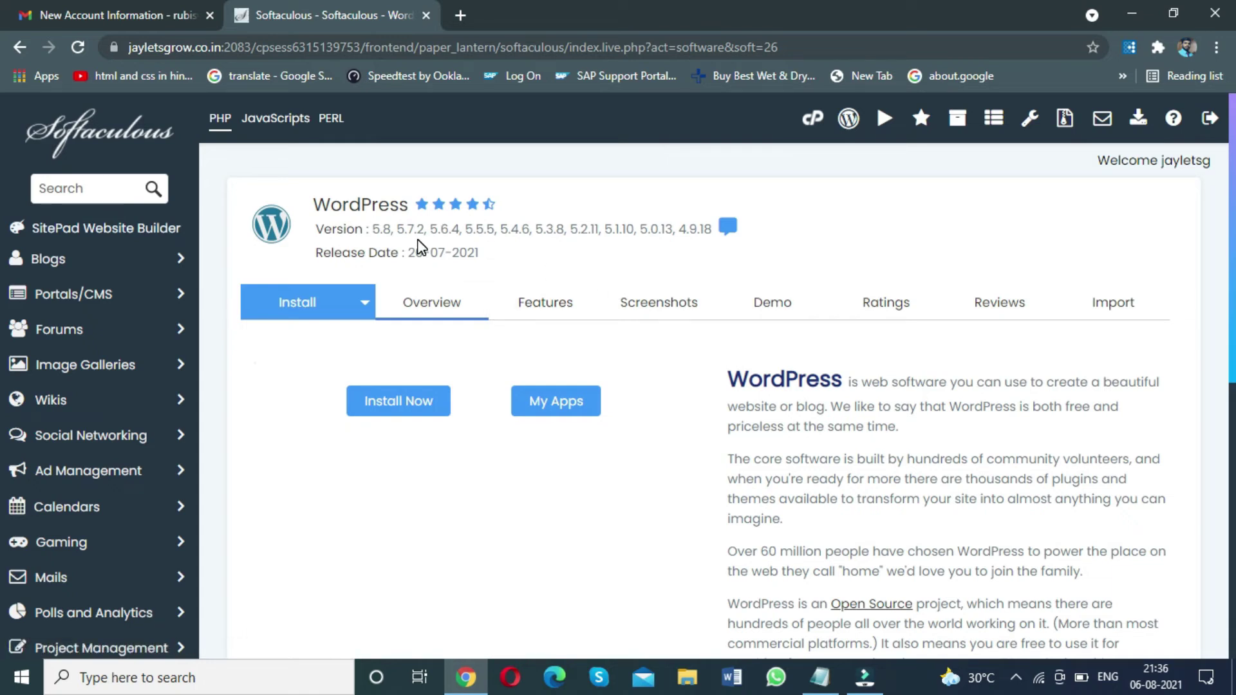
{"action": "left_click", "coordinate": [418, 400]}
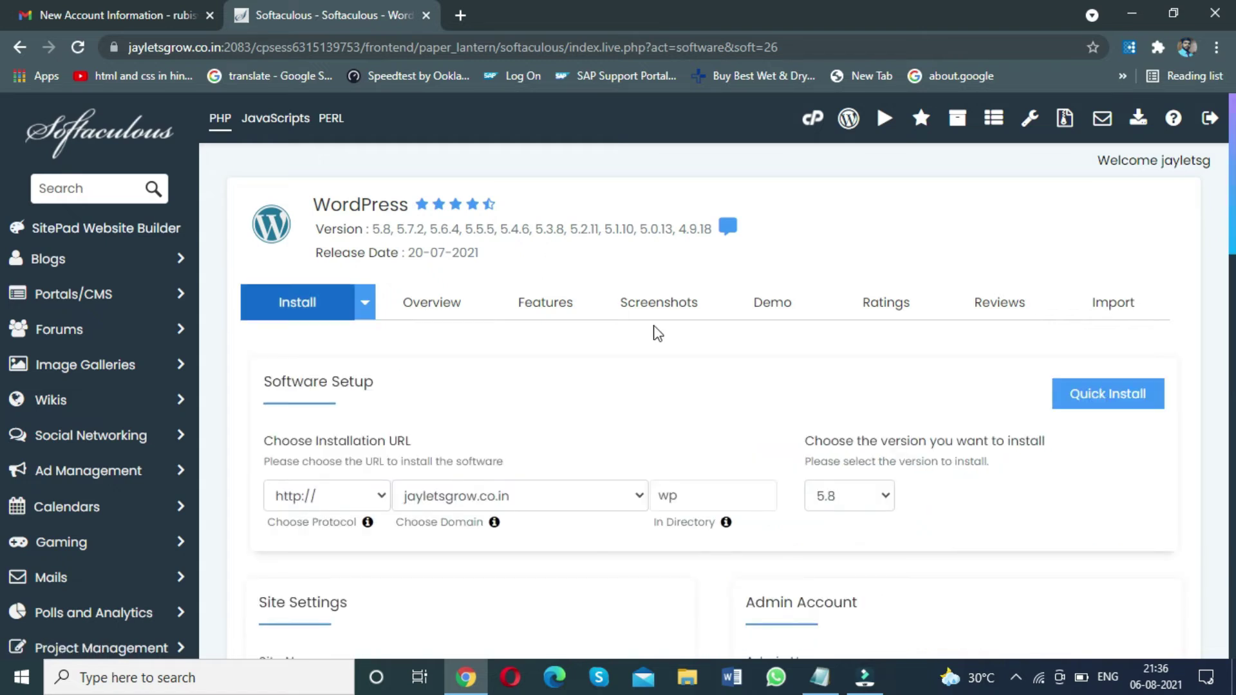
{"action": "scroll", "coordinate": [651, 331], "scroll_direction": "down", "scroll_amount": 3}
{"action": "left_click", "coordinate": [371, 321]}
{"action": "left_click", "coordinate": [421, 322]}
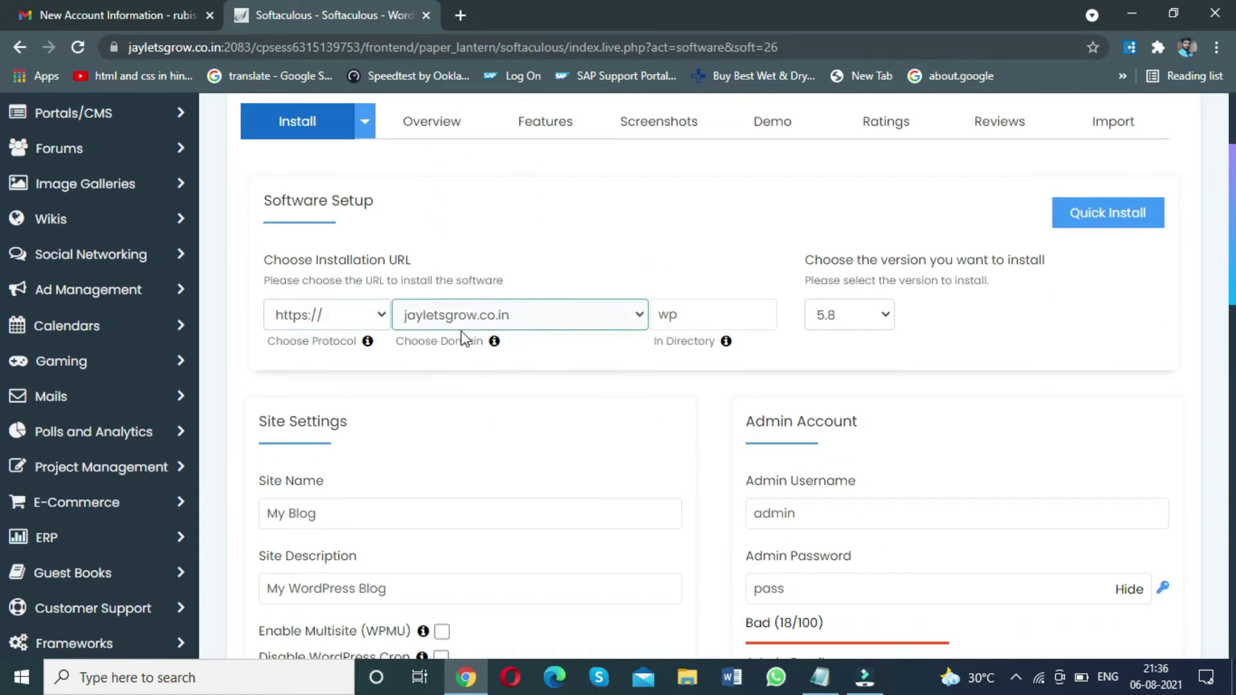
{"action": "left_click", "coordinate": [557, 325]}
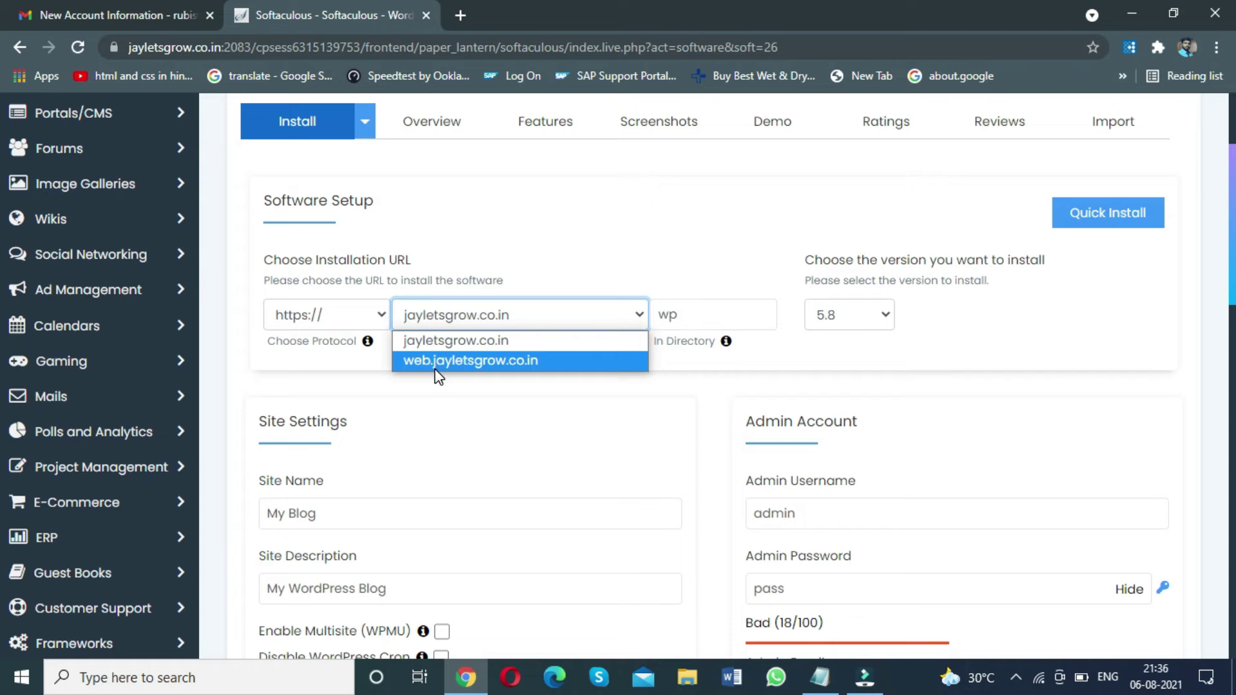
{"action": "key", "text": "Up"}
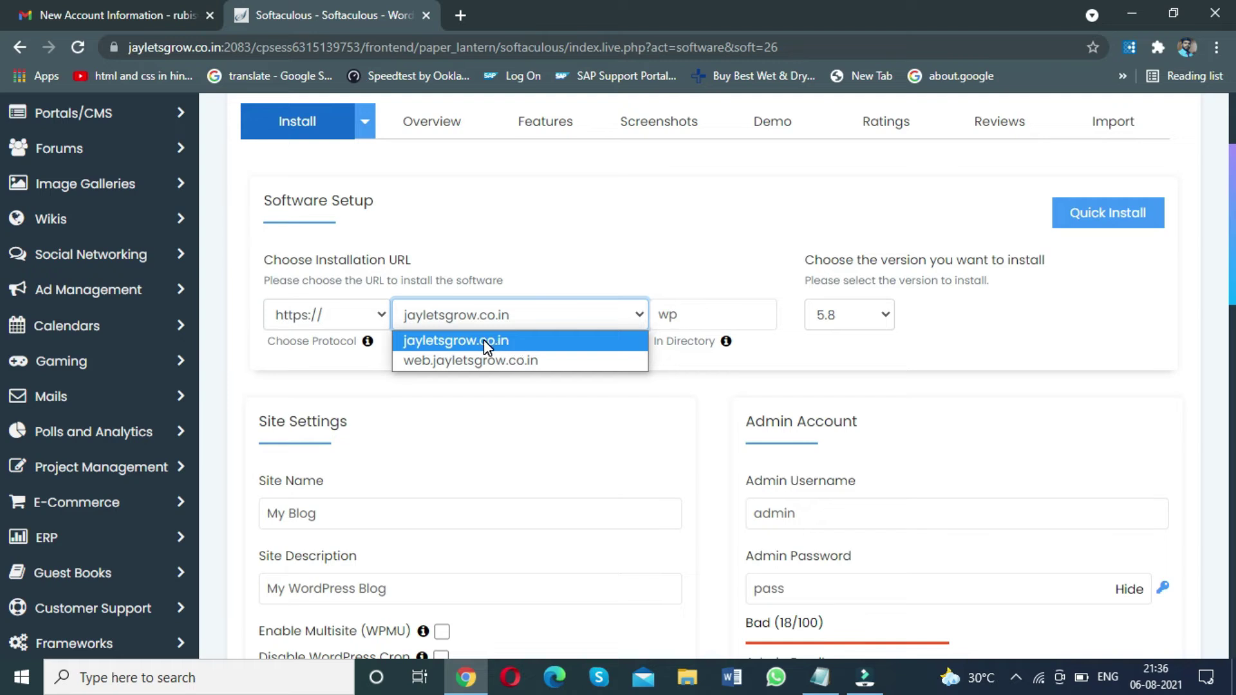
{"action": "left_click", "coordinate": [453, 340]}
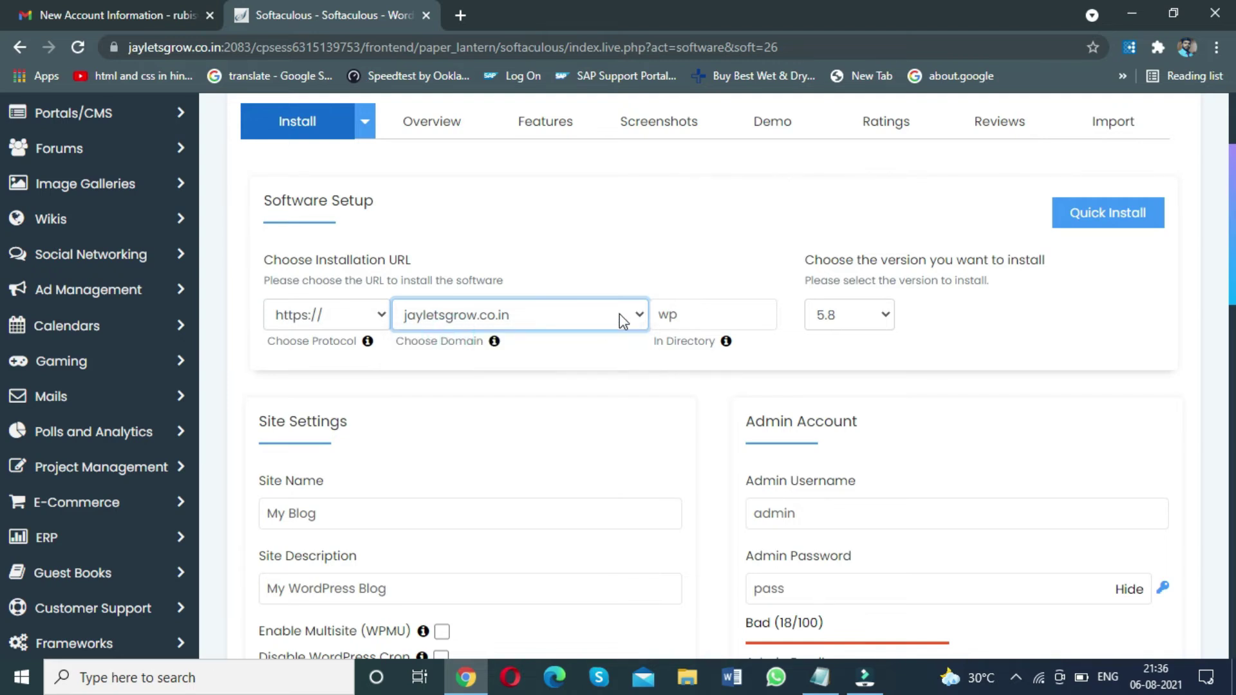
{"action": "double_click", "coordinate": [701, 314]}
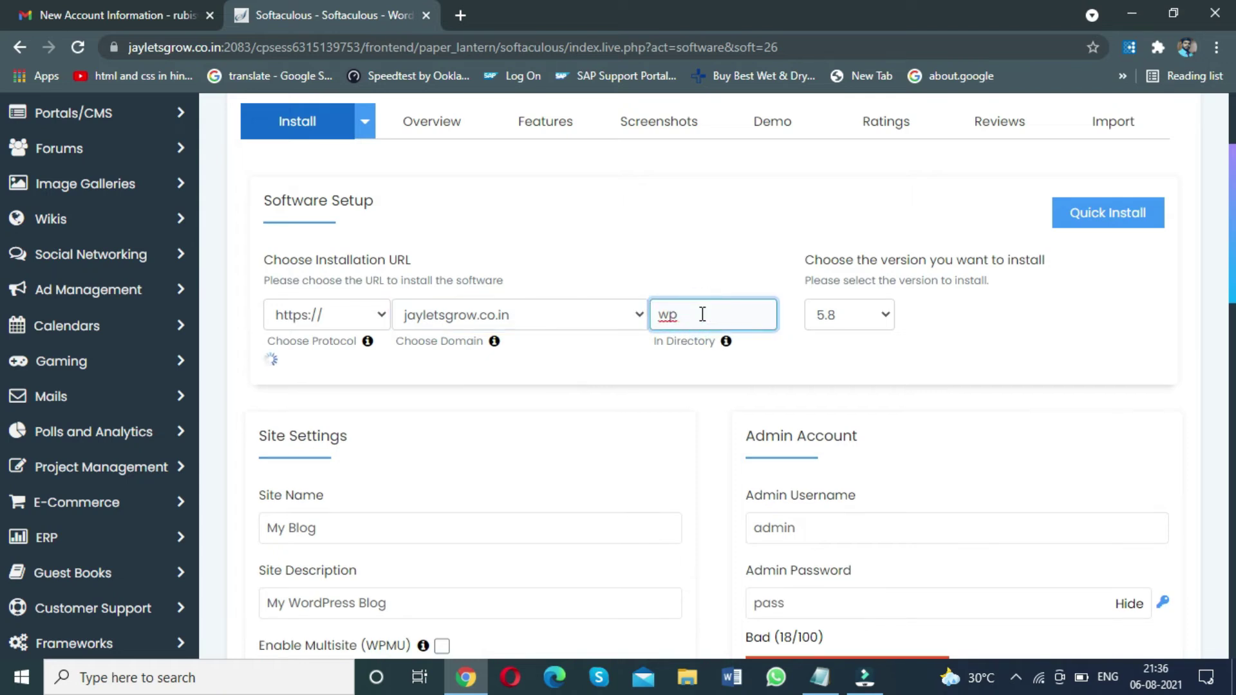
{"action": "type", "text": "w"}
{"action": "key", "text": "BackSpace"}
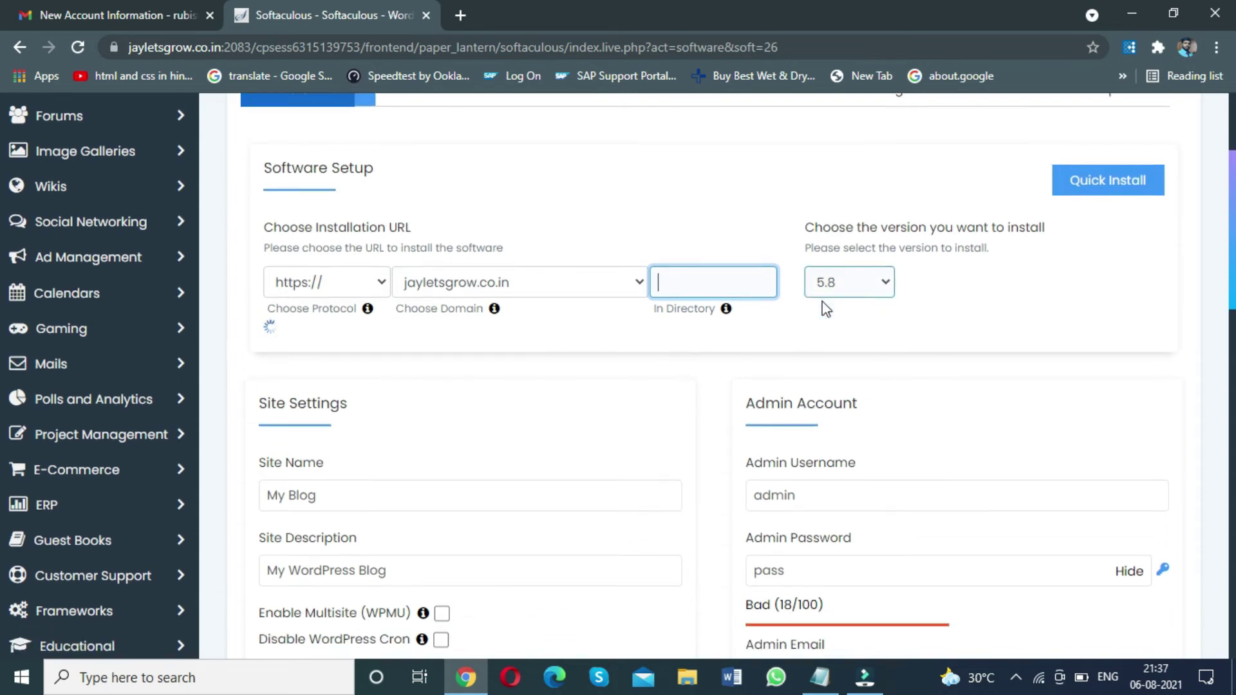
{"action": "scroll", "coordinate": [820, 310], "scroll_direction": "down", "scroll_amount": 3}
Name the site 'web creator', trim the description to 'My WordPress', then show the notes.
{"action": "left_click", "coordinate": [351, 364]}
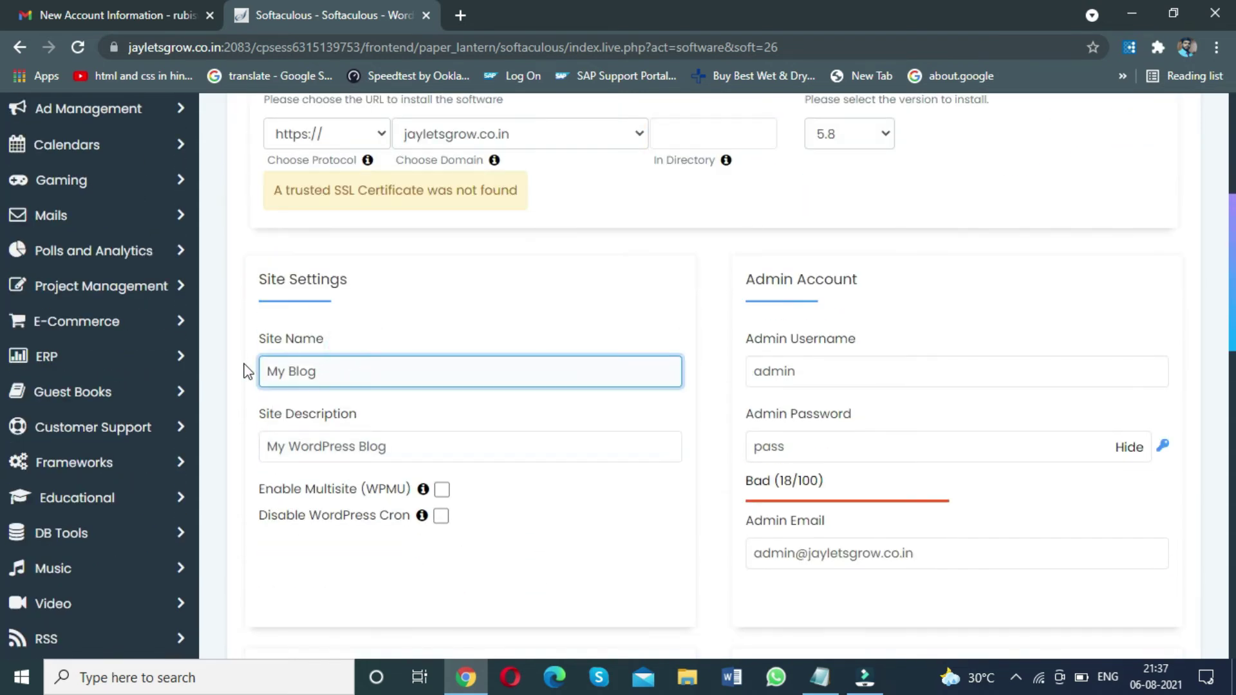
{"action": "key", "text": "BackSpace"}
{"action": "key", "text": "BackSpace"}
{"action": "key", "text": "BackSpace"}
{"action": "key", "text": "BackSpace"}
{"action": "type", "text": "web creator"}
{"action": "left_click", "coordinate": [442, 446]}
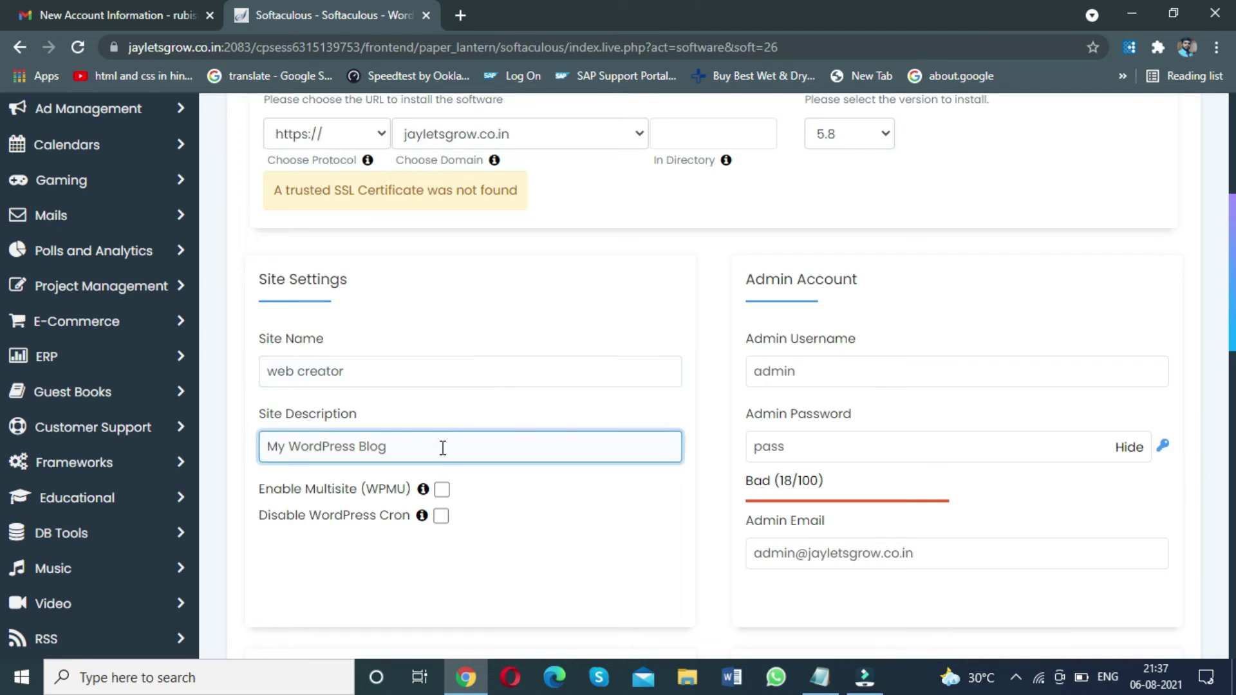
{"action": "key", "text": "BackSpace"}
{"action": "key", "text": "BackSpace"}
{"action": "key", "text": "BackSpace"}
{"action": "key", "text": "BackSpace"}
{"action": "key", "text": "BackSpace"}
{"action": "left_click", "coordinate": [820, 678]}
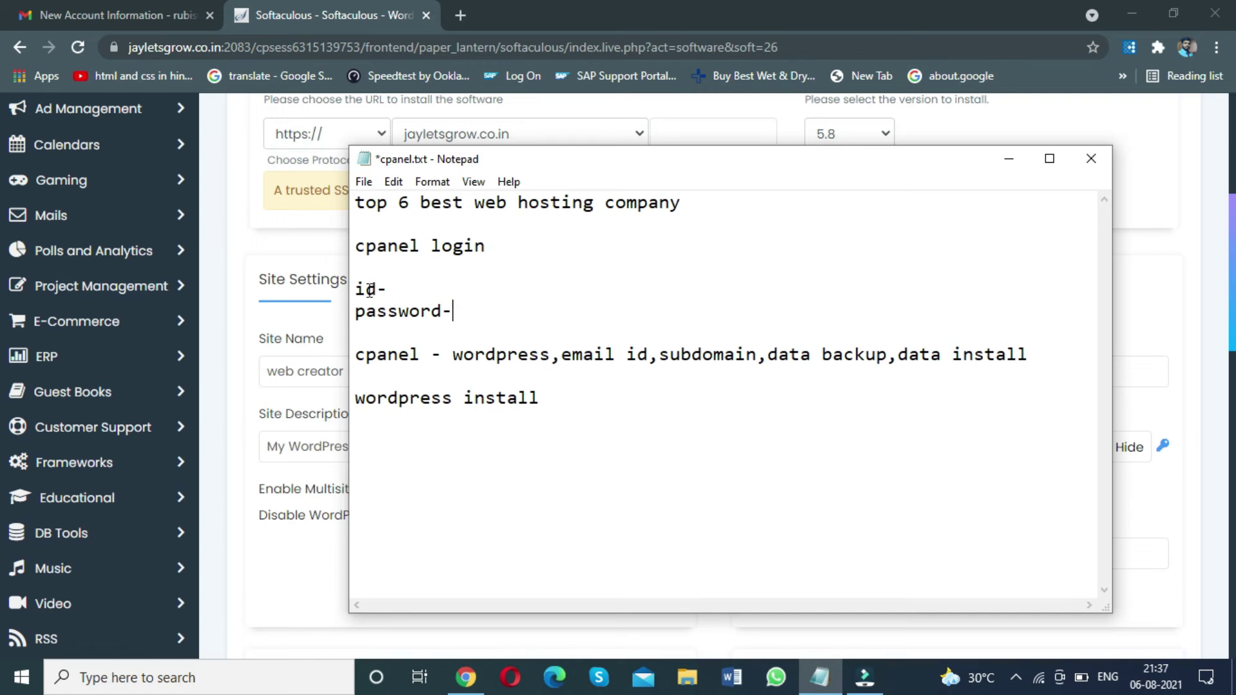
Add 'id-' and 'password-' lines under 'wordpress install' in cpanel.txt.
{"action": "left_click", "coordinate": [397, 288]}
{"action": "left_click", "coordinate": [576, 406]}
{"action": "key", "text": "Return"}
{"action": "type", "text": "id-"}
{"action": "key", "text": "Return"}
{"action": "type", "text": "passwo"}
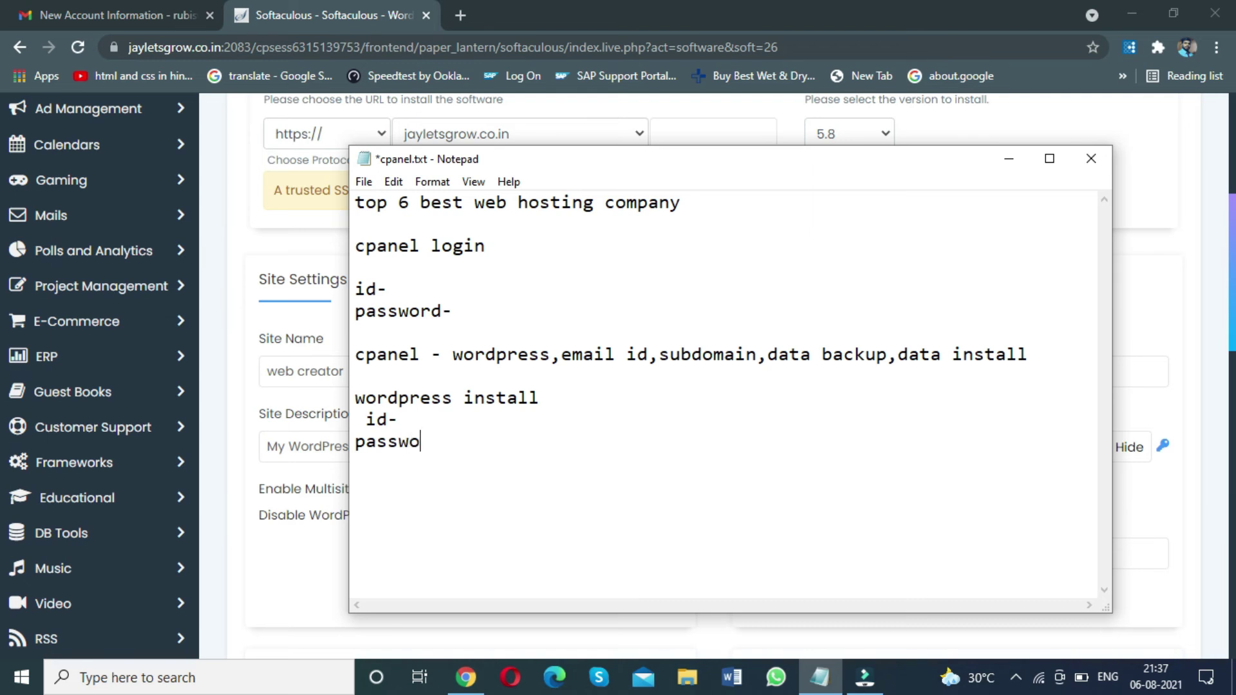
{"action": "type", "text": "rd-"}
Set the admin username to admin23 and enter a new admin password, adjusting its last digit.
{"action": "left_click", "coordinate": [1009, 158]}
{"action": "left_click", "coordinate": [831, 374]}
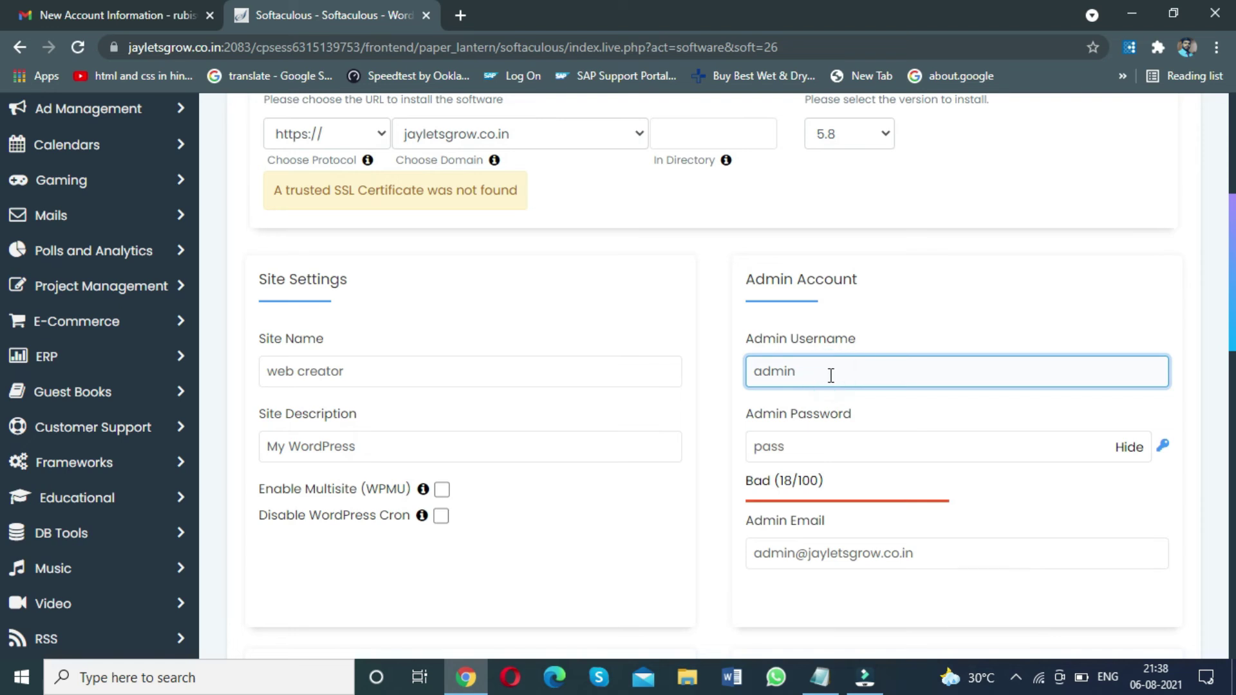
{"action": "type", "text": "23"}
{"action": "left_click", "coordinate": [821, 441]}
{"action": "key", "text": "BackSpace"}
{"action": "key", "text": "BackSpace"}
{"action": "key", "text": "BackSpace"}
{"action": "key", "text": "BackSpace"}
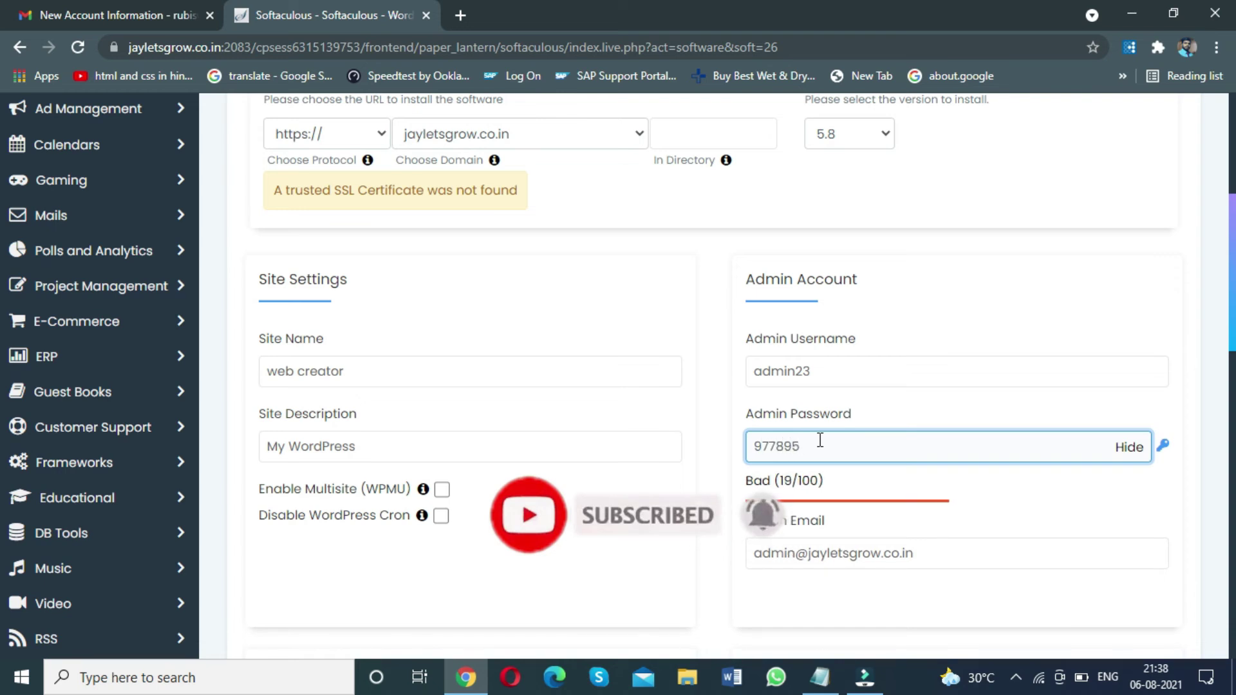
Replace the admin email with the site owner's personal Gmail address from the autofill suggestion.
{"action": "scroll", "coordinate": [952, 461], "scroll_direction": "down", "scroll_amount": 3}
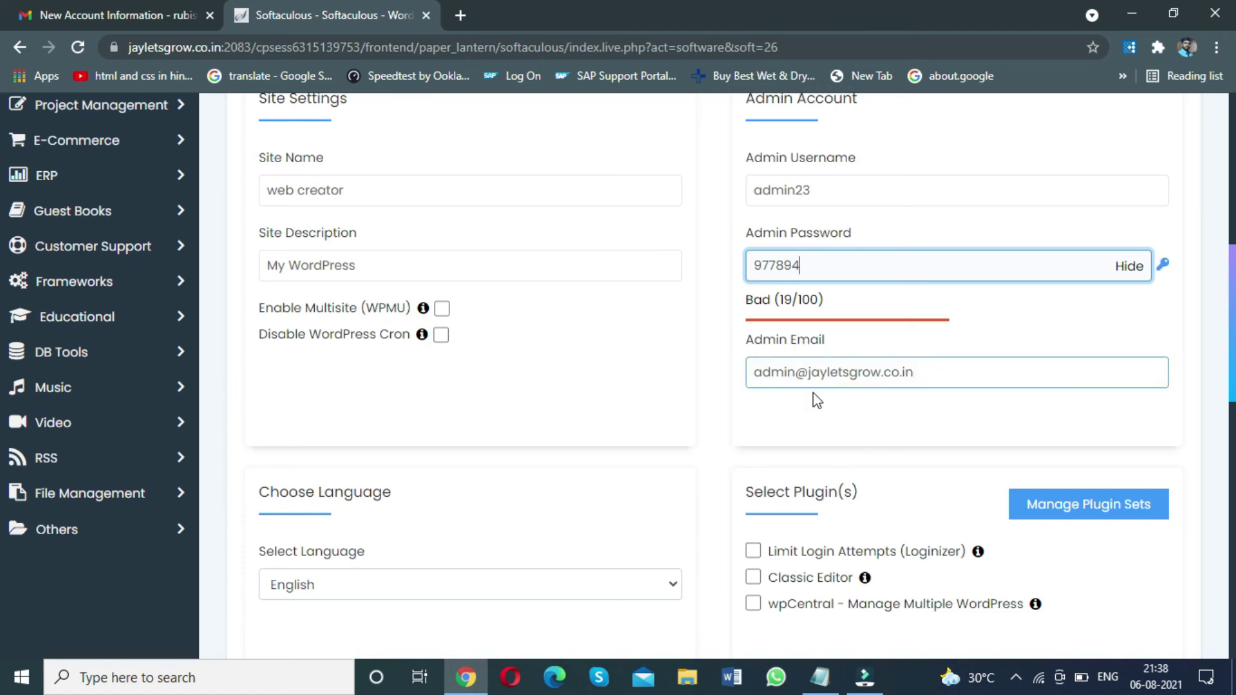
{"action": "left_click", "coordinate": [962, 373]}
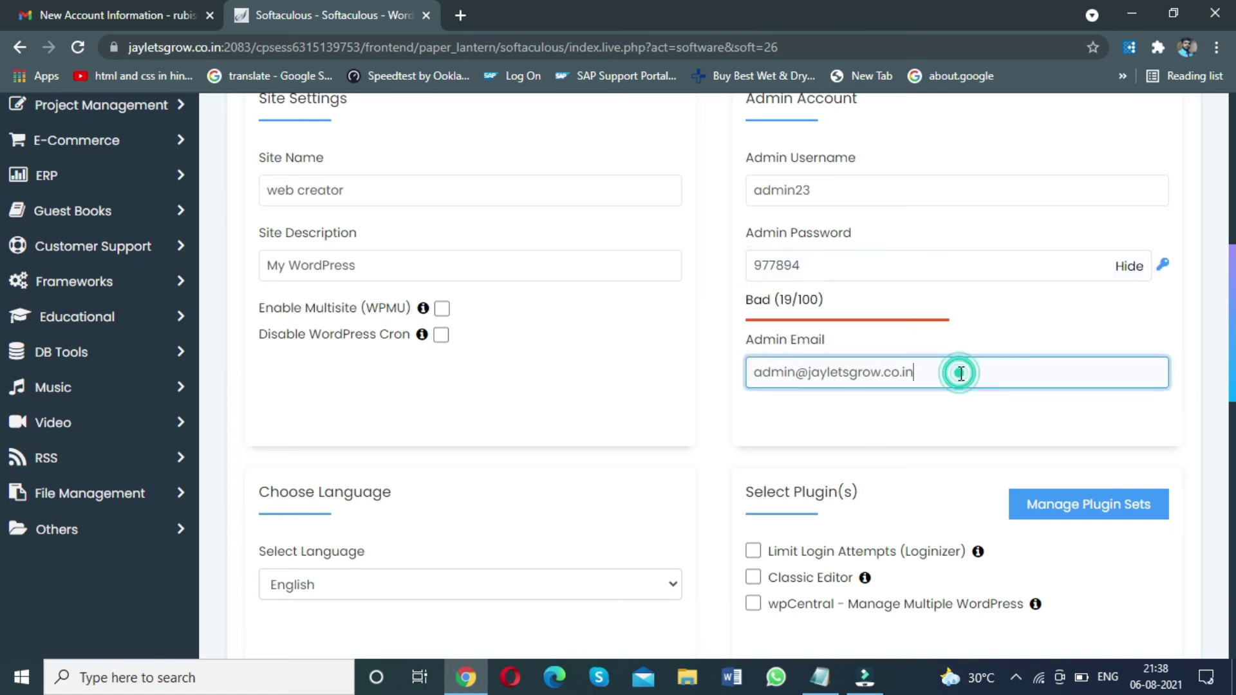
{"action": "key", "text": "BackSpace"}
{"action": "key", "text": "BackSpace"}
{"action": "key", "text": "BackSpace"}
{"action": "key", "text": "BackSpace"}
{"action": "key", "text": "BackSpace"}
{"action": "key", "text": "BackSpace"}
{"action": "key", "text": "BackSpace"}
{"action": "key", "text": "BackSpace"}
{"action": "key", "text": "BackSpace"}
{"action": "key", "text": "BackSpace"}
{"action": "key", "text": "BackSpace"}
{"action": "key", "text": "BackSpace"}
{"action": "key", "text": "BackSpace"}
{"action": "key", "text": "BackSpace"}
{"action": "key", "text": "BackSpace"}
{"action": "key", "text": "BackSpace"}
{"action": "key", "text": "BackSpace"}
{"action": "key", "text": "BackSpace"}
{"action": "key", "text": "BackSpace"}
{"action": "key", "text": "BackSpace"}
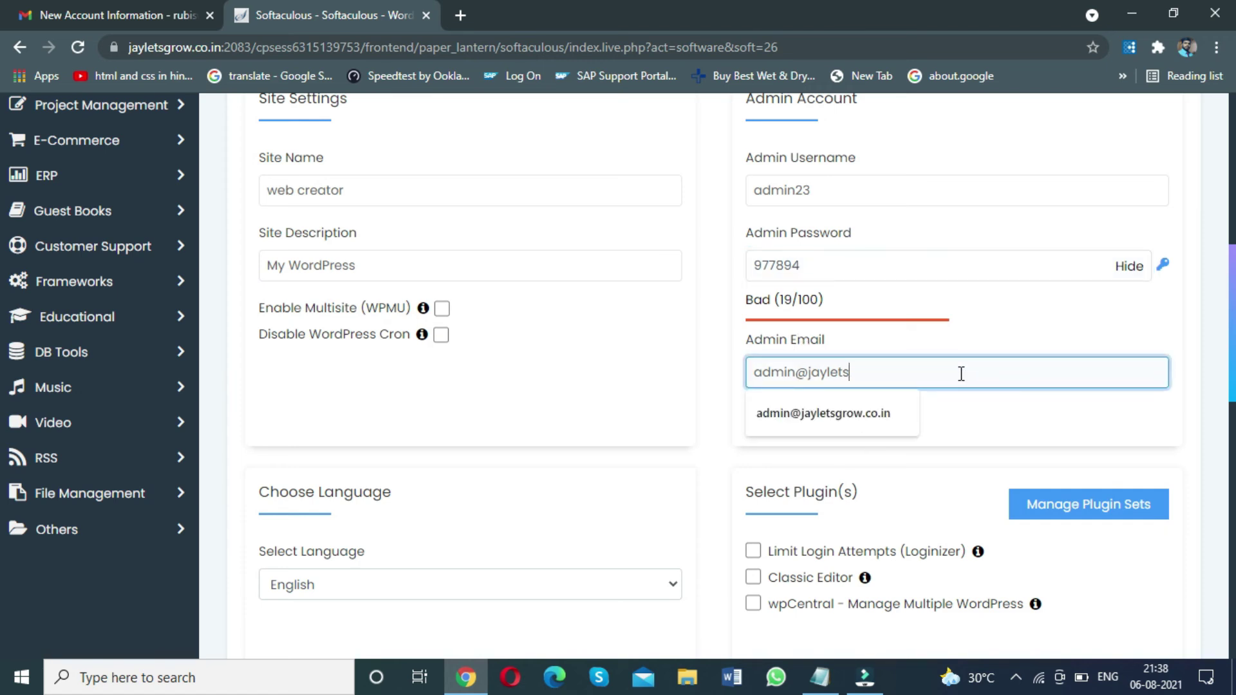
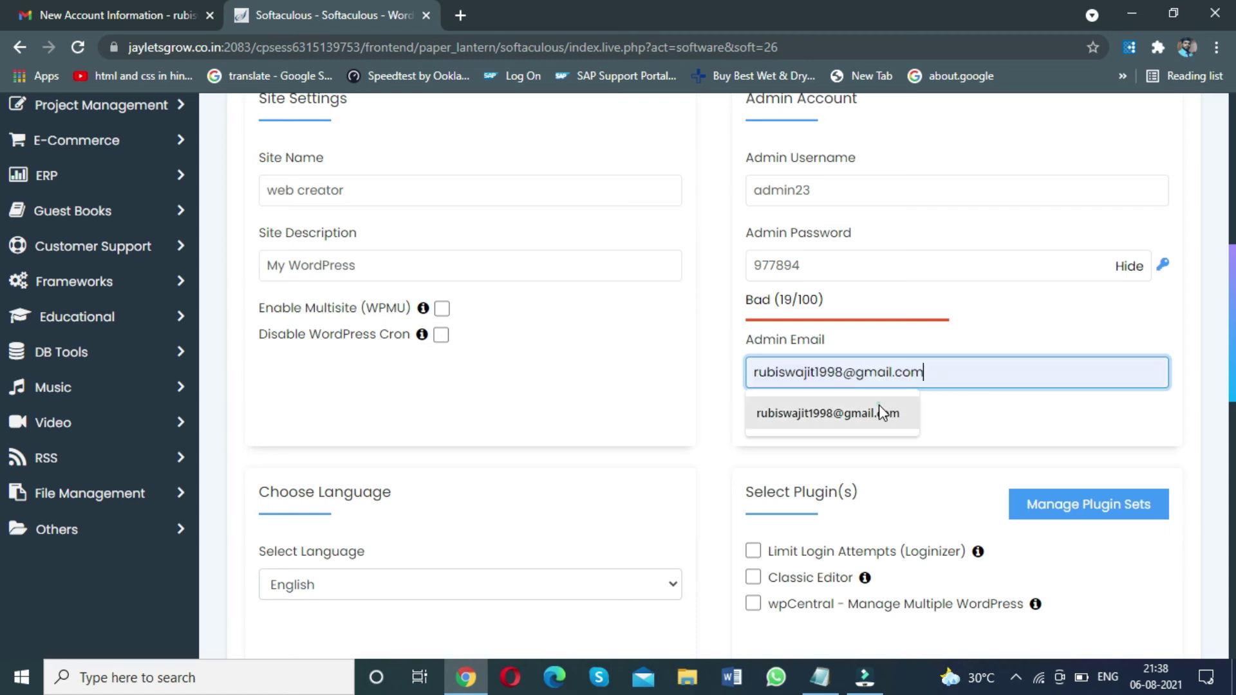
{"action": "left_click", "coordinate": [883, 413]}
{"action": "scroll", "coordinate": [924, 304], "scroll_direction": "down", "scroll_amount": 3}
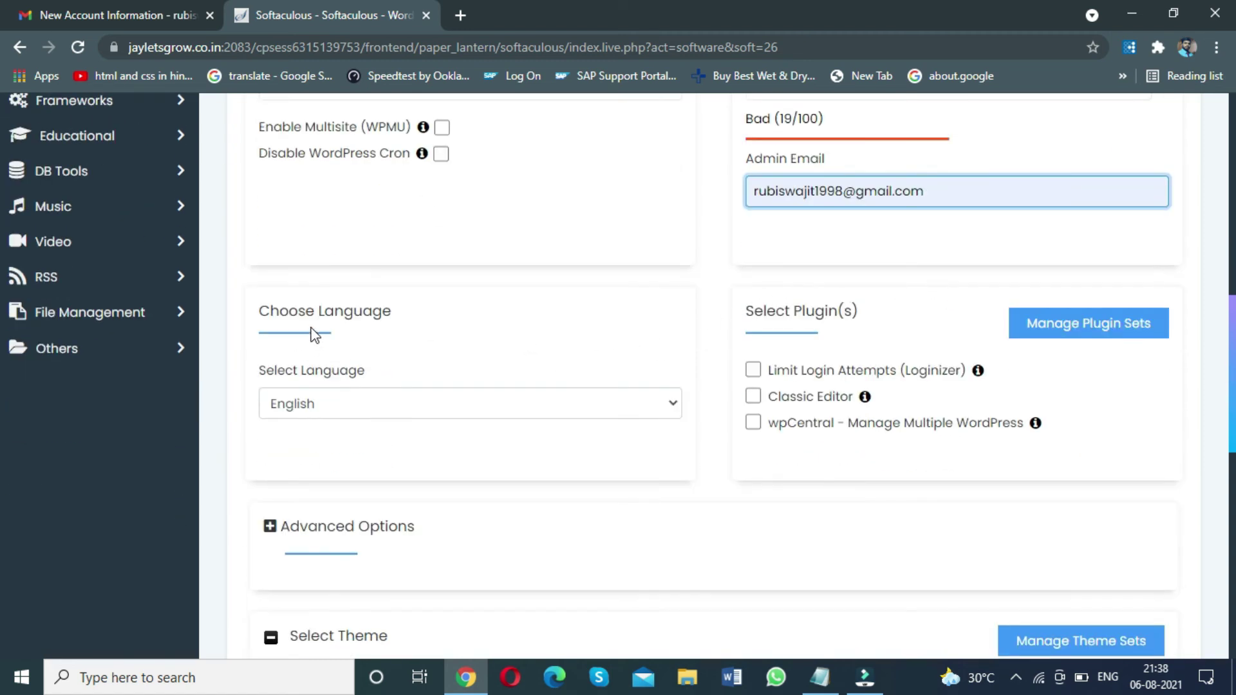
{"action": "scroll", "coordinate": [312, 326], "scroll_direction": "down", "scroll_amount": 4}
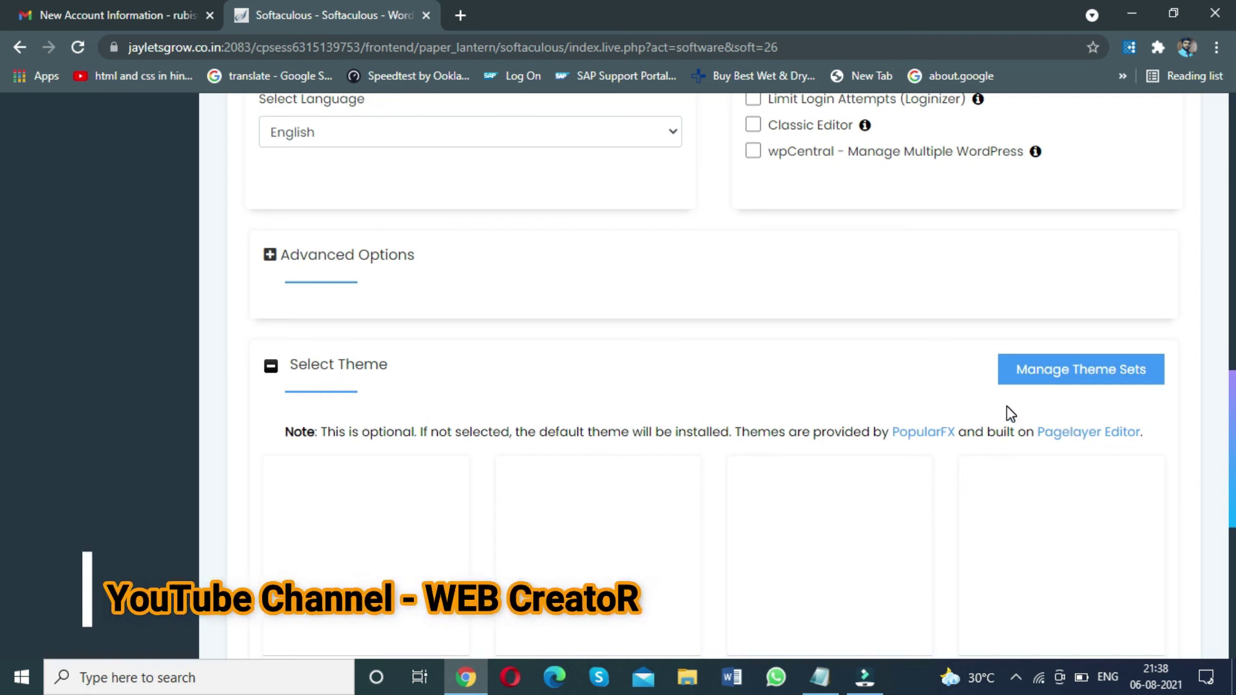
Choose the Helpers theme, accept the image copyright notice, and install WordPress on jayletsgrow.co.in.
{"action": "scroll", "coordinate": [811, 419], "scroll_direction": "down", "scroll_amount": 1}
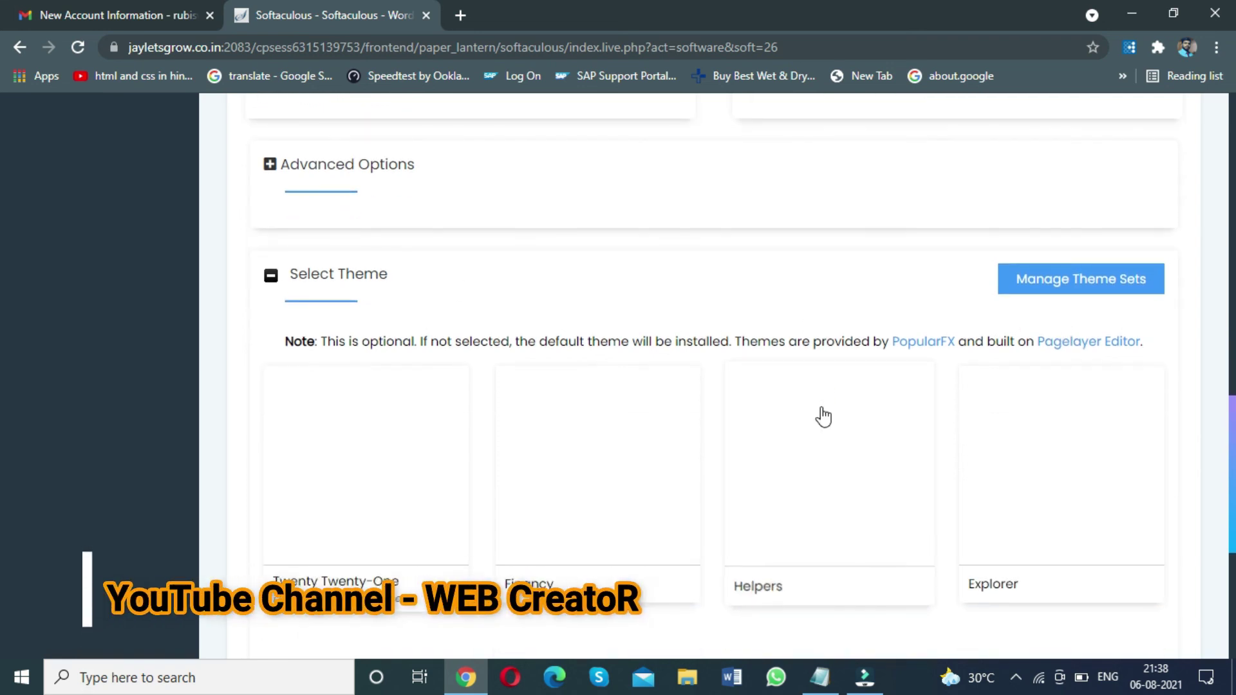
{"action": "left_click", "coordinate": [831, 500]}
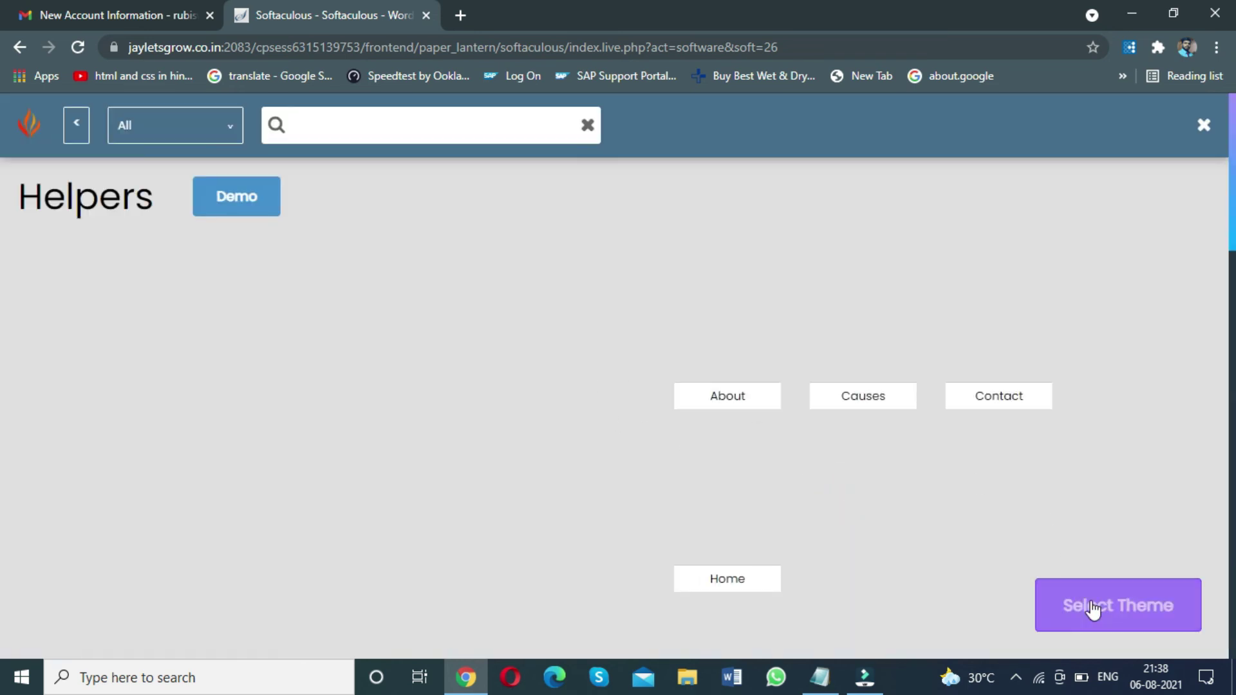
{"action": "left_click", "coordinate": [1095, 609]}
{"action": "left_click", "coordinate": [746, 487]}
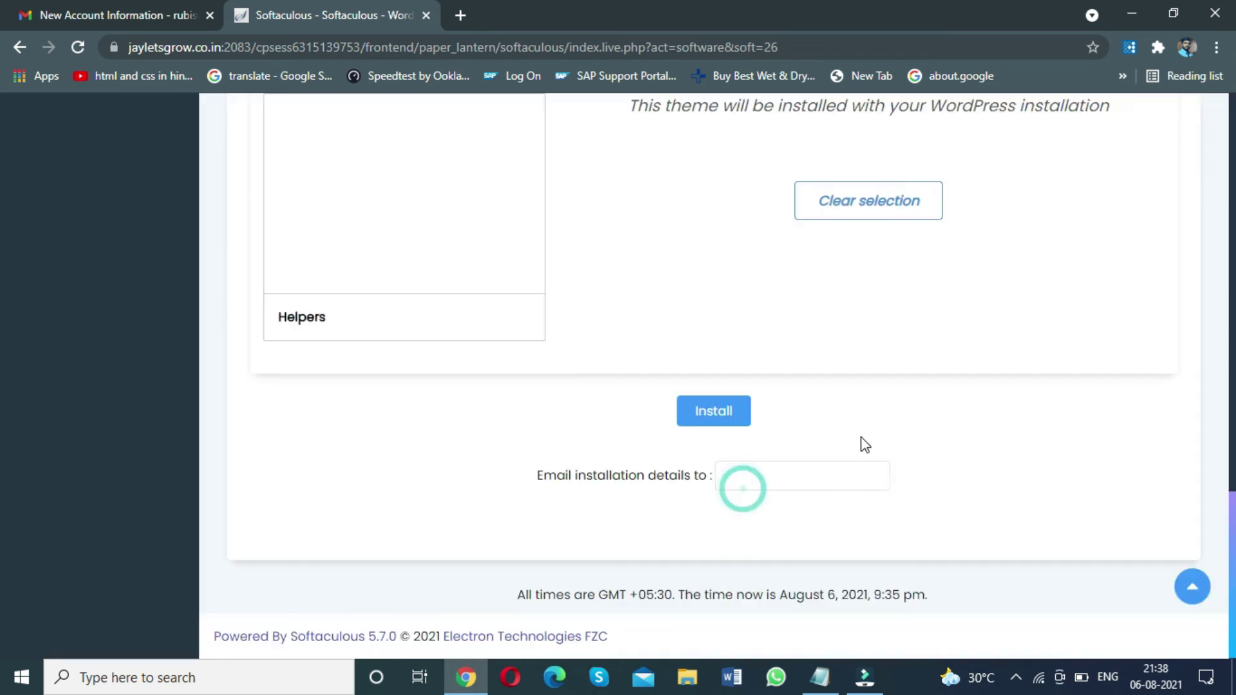
{"action": "left_click", "coordinate": [715, 415]}
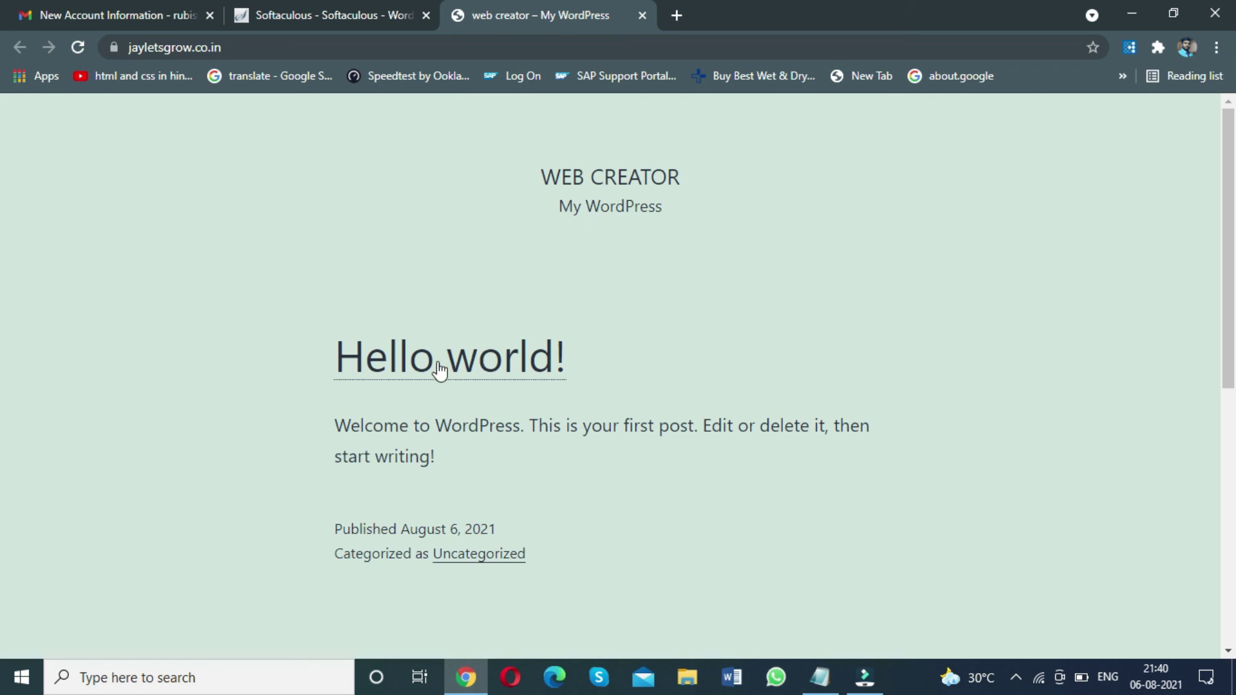
{"action": "scroll", "coordinate": [463, 351], "scroll_direction": "down", "scroll_amount": 5}
{"action": "scroll", "coordinate": [468, 354], "scroll_direction": "up", "scroll_amount": 5}
{"action": "scroll", "coordinate": [469, 345], "scroll_direction": "down", "scroll_amount": 8}
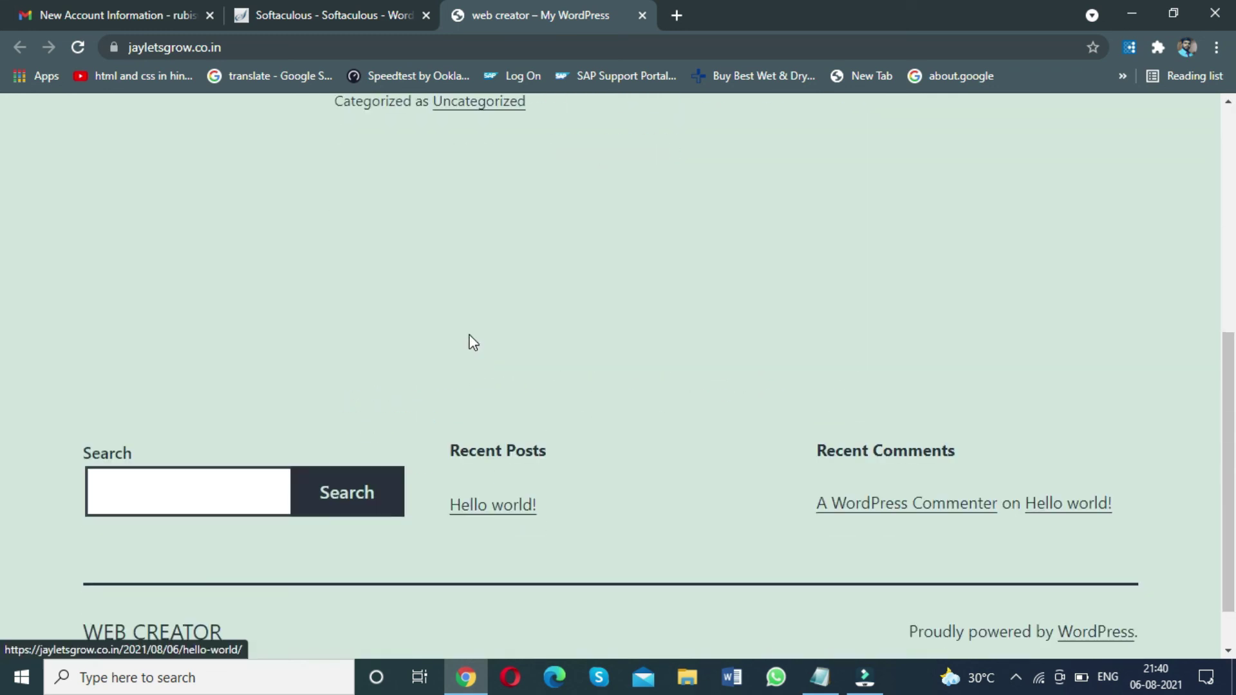
{"action": "scroll", "coordinate": [468, 344], "scroll_direction": "up", "scroll_amount": 8}
{"action": "left_click", "coordinate": [332, 46]}
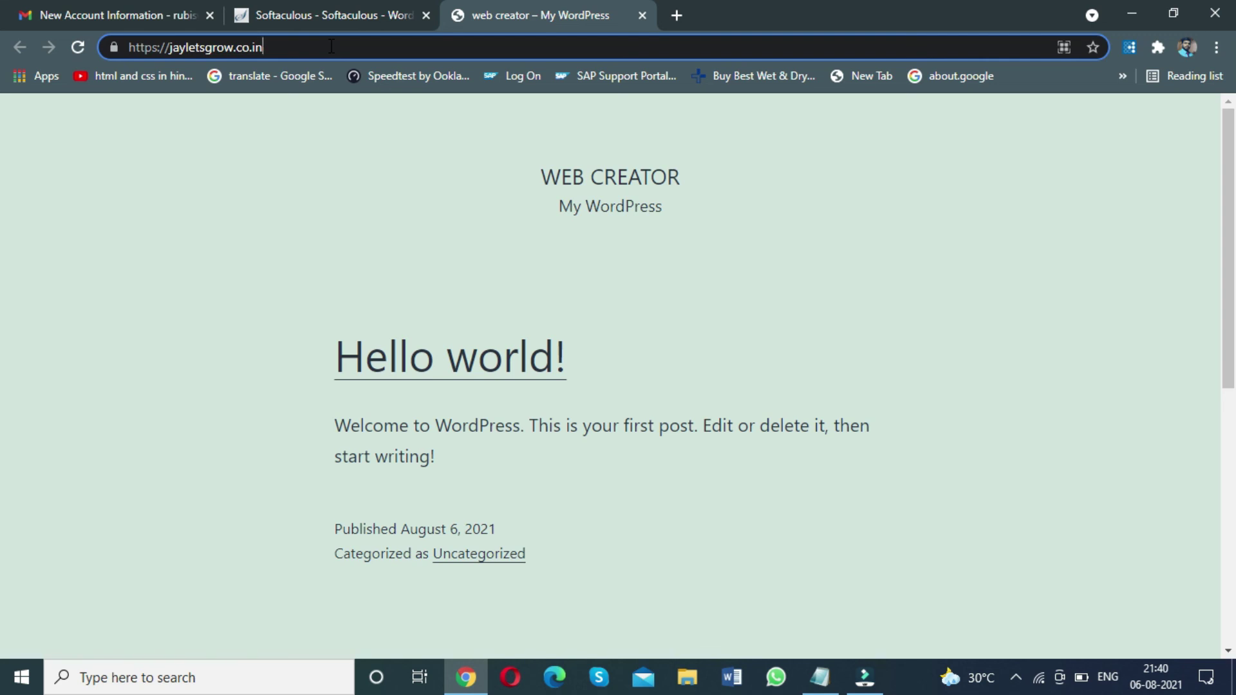
Load the site's /admin login page, focus the username field, then switch to Gmail.
{"action": "type", "text": "/"}
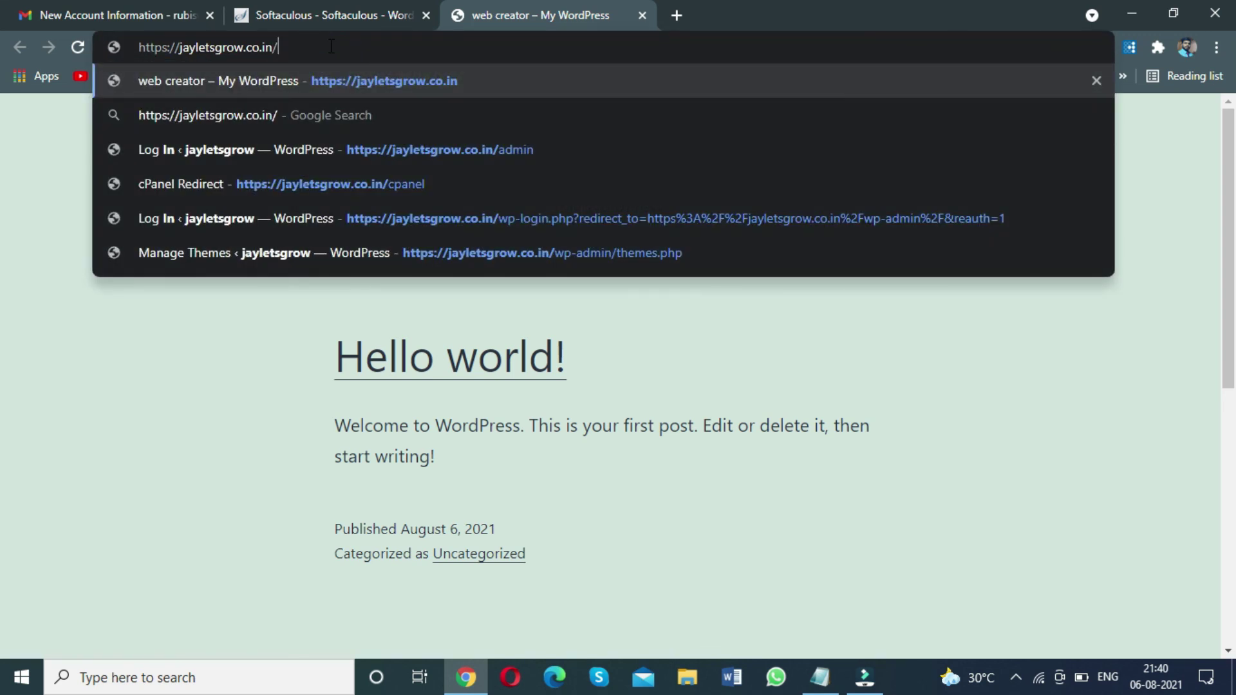
{"action": "type", "text": "a"}
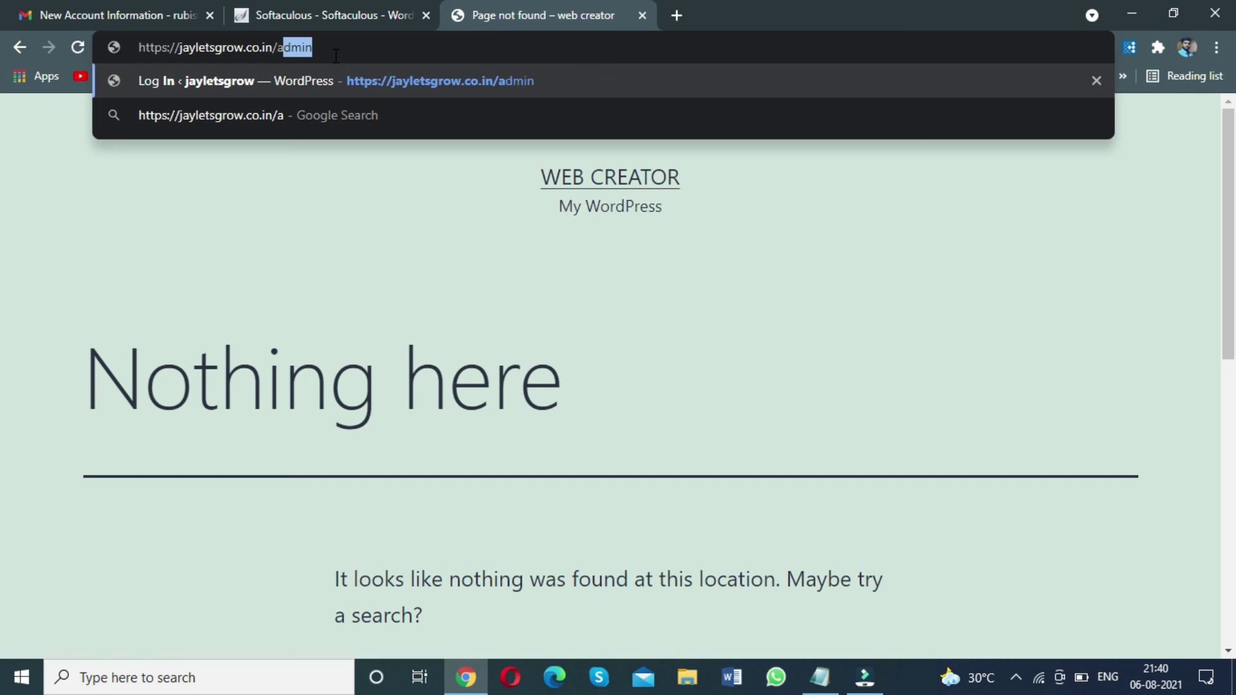
{"action": "left_click", "coordinate": [351, 48]}
{"action": "key", "text": "Return"}
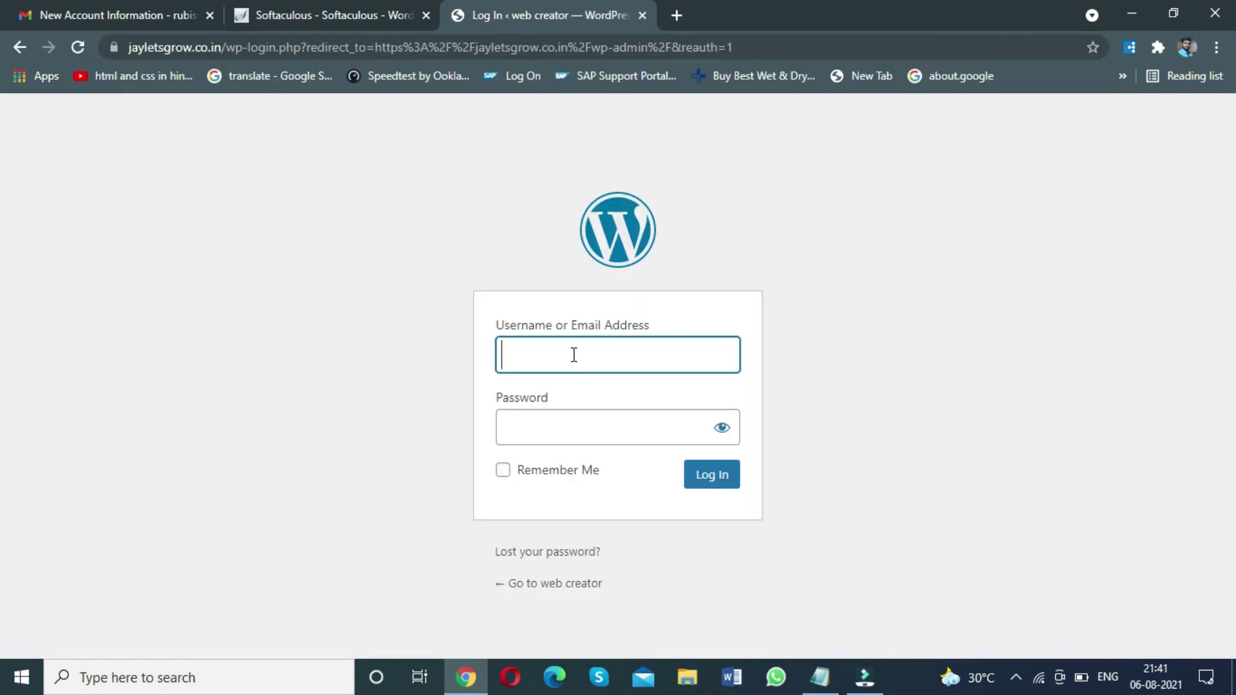
{"action": "left_click", "coordinate": [574, 355]}
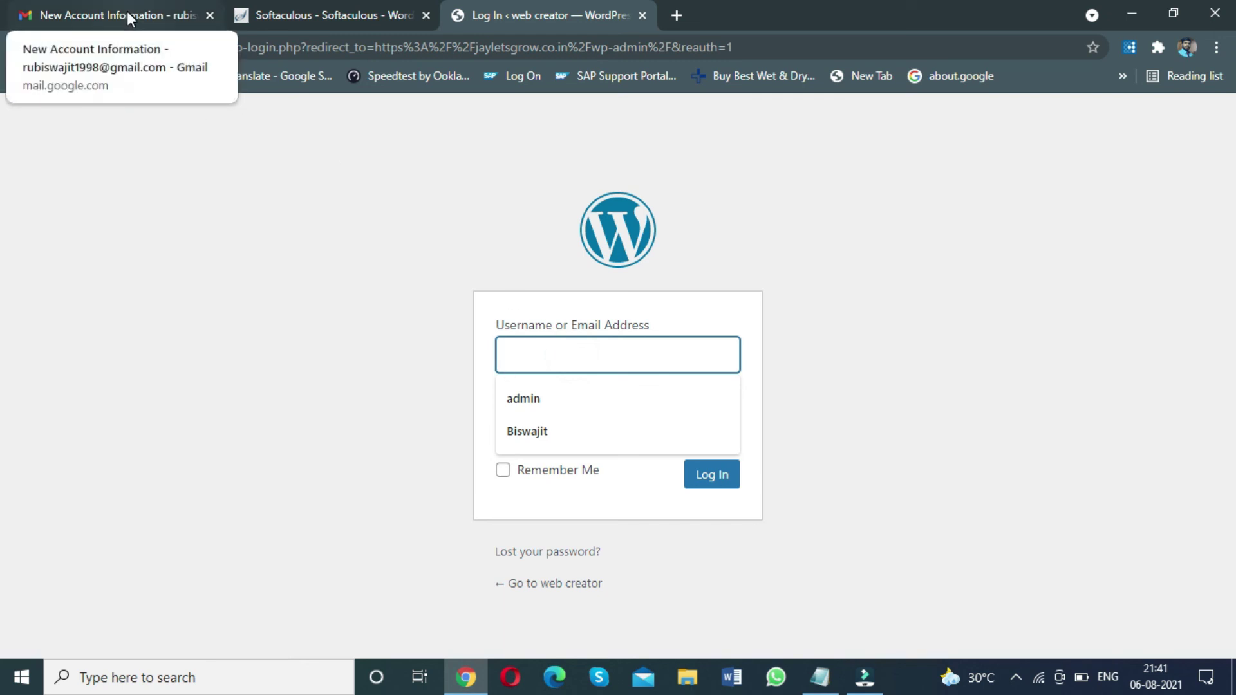
{"action": "left_click", "coordinate": [104, 1]}
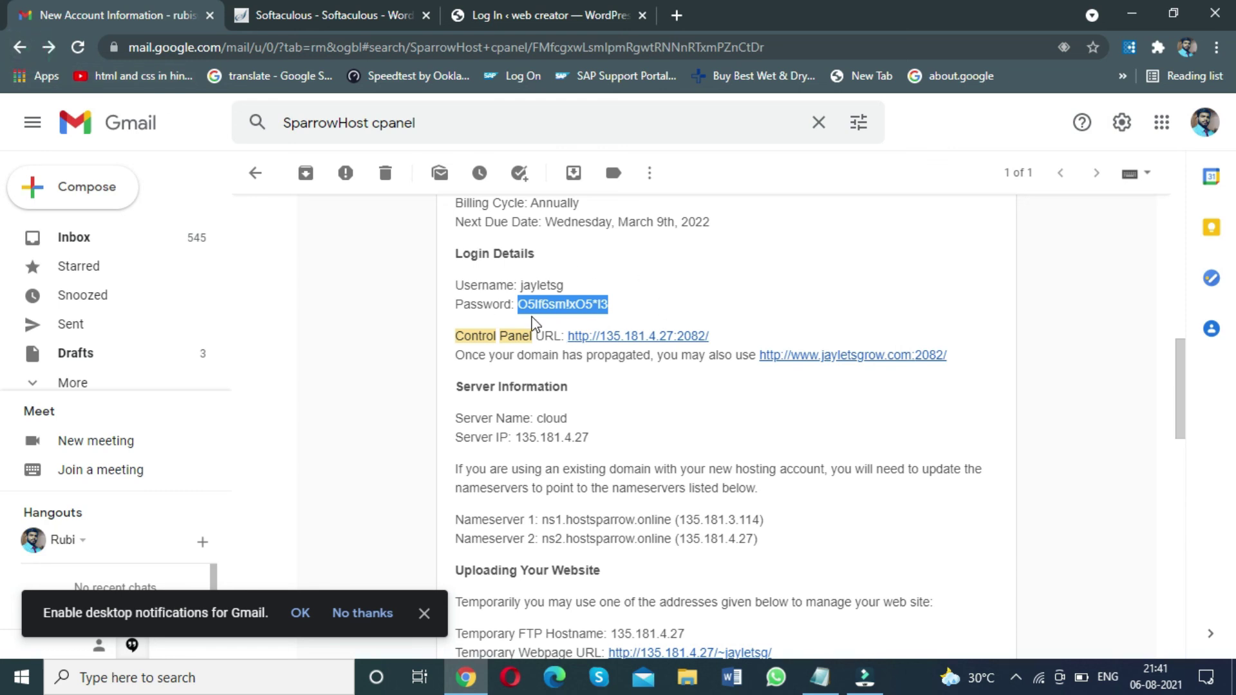
Open the 'New Installation of WordPress' email and select the admin username listed in it.
{"action": "scroll", "coordinate": [632, 312], "scroll_direction": "up", "scroll_amount": 7}
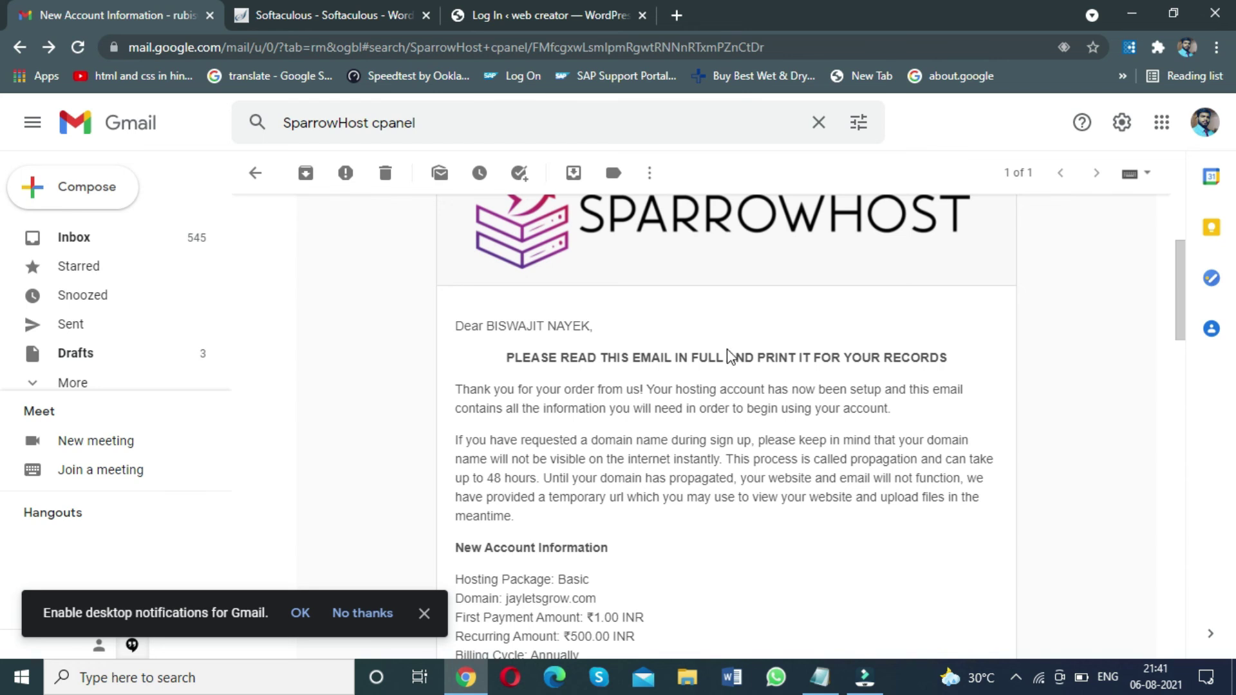
{"action": "scroll", "coordinate": [726, 354], "scroll_direction": "up", "scroll_amount": 3}
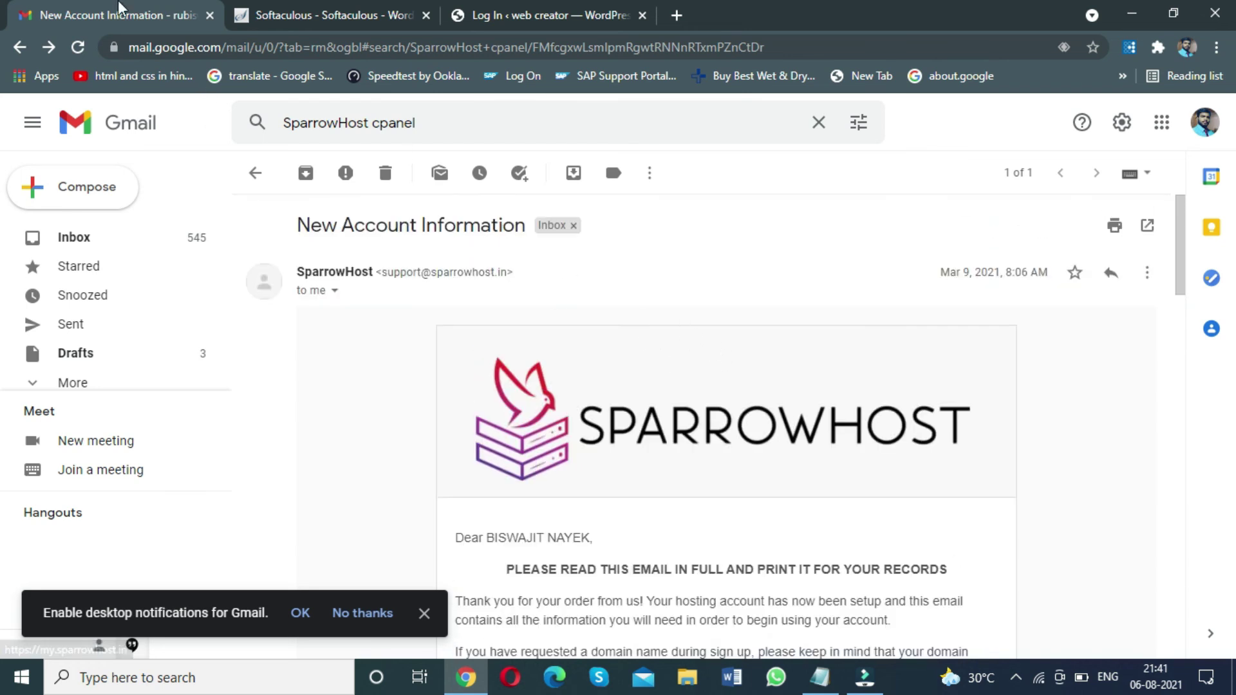
{"action": "left_click", "coordinate": [20, 47]}
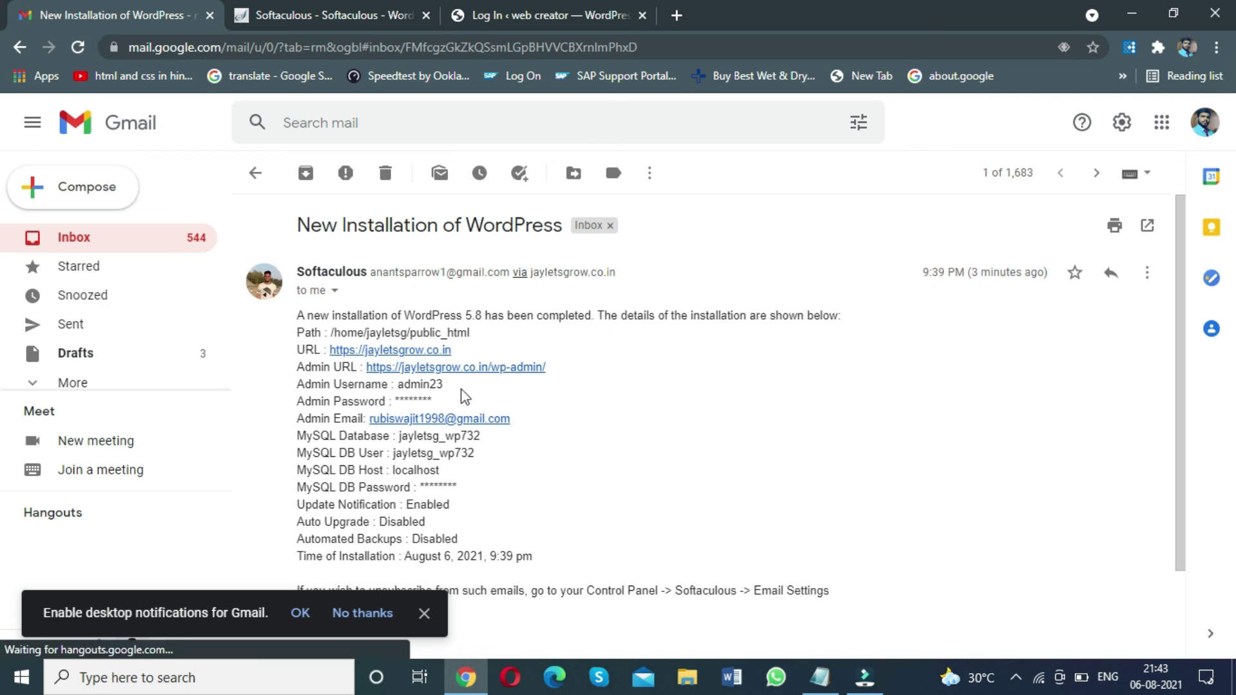
{"action": "left_click_drag", "start_coordinate": [444, 385], "coordinate": [400, 382]}
{"action": "key", "text": "ctrl+c"}
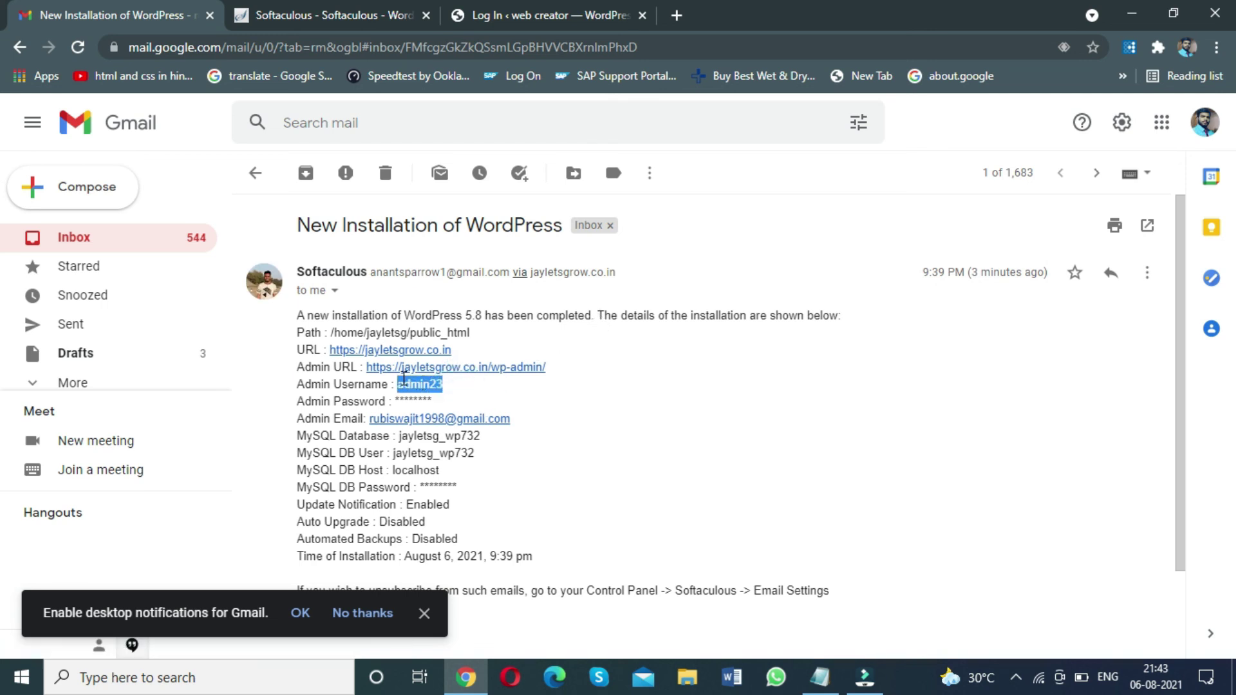
Log in to the WordPress admin with the pasted admin23 username and the admin password.
{"action": "left_click", "coordinate": [535, 26]}
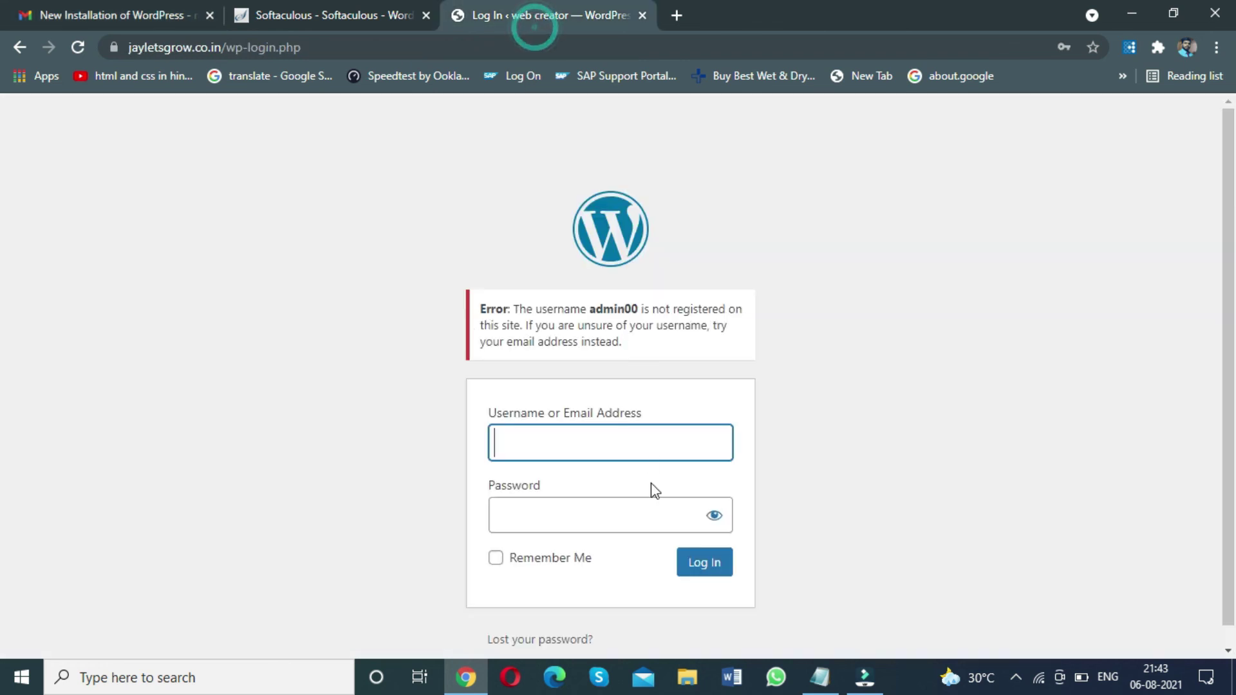
{"action": "left_click", "coordinate": [570, 443]}
{"action": "key", "text": "ctrl+v"}
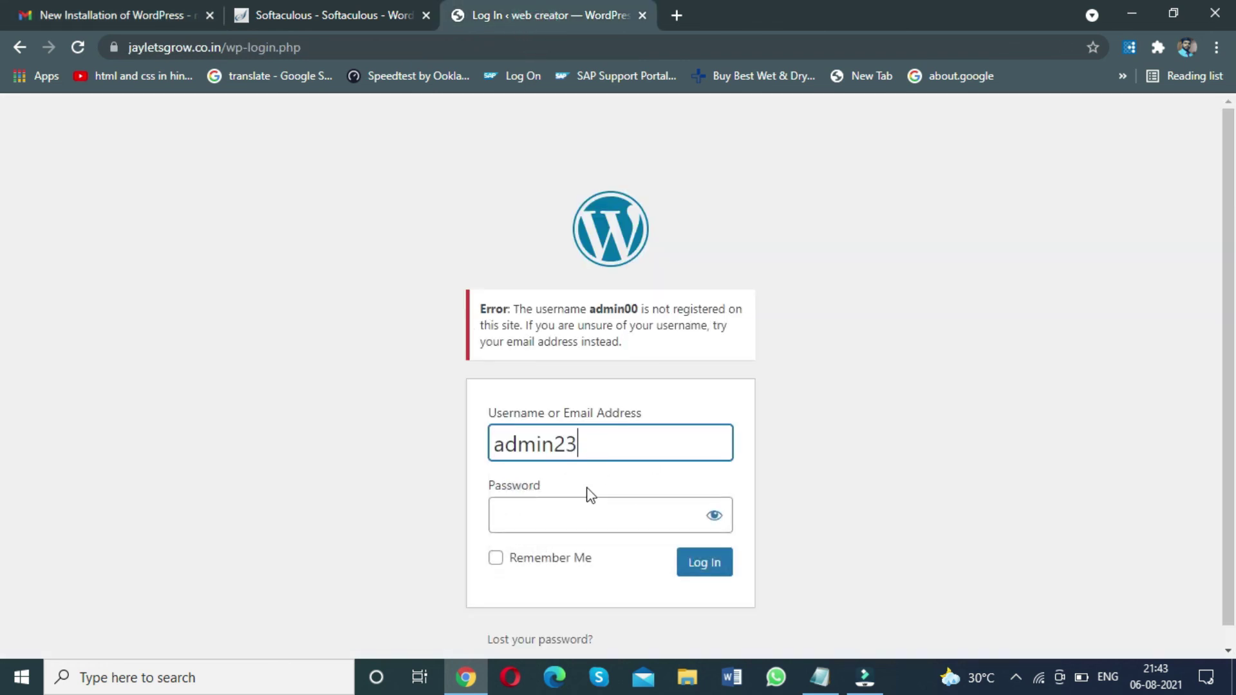
{"action": "left_click", "coordinate": [579, 513]}
{"action": "type", "text": "**"}
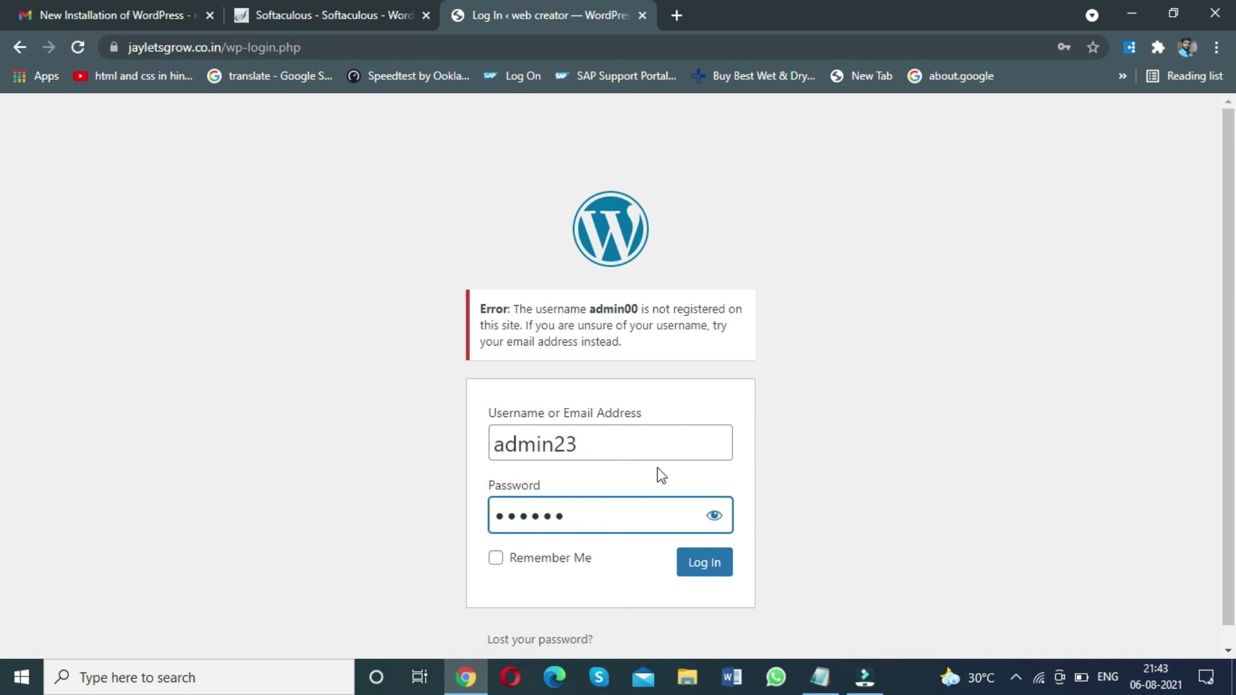
{"action": "left_click", "coordinate": [691, 555]}
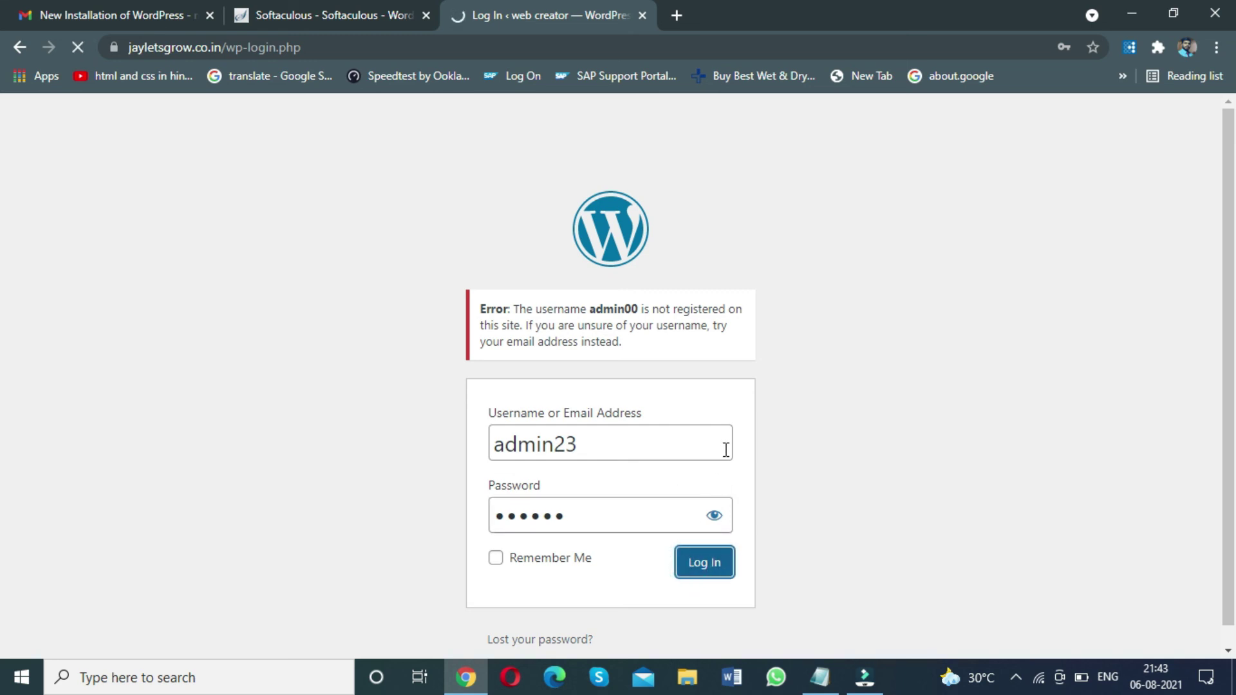